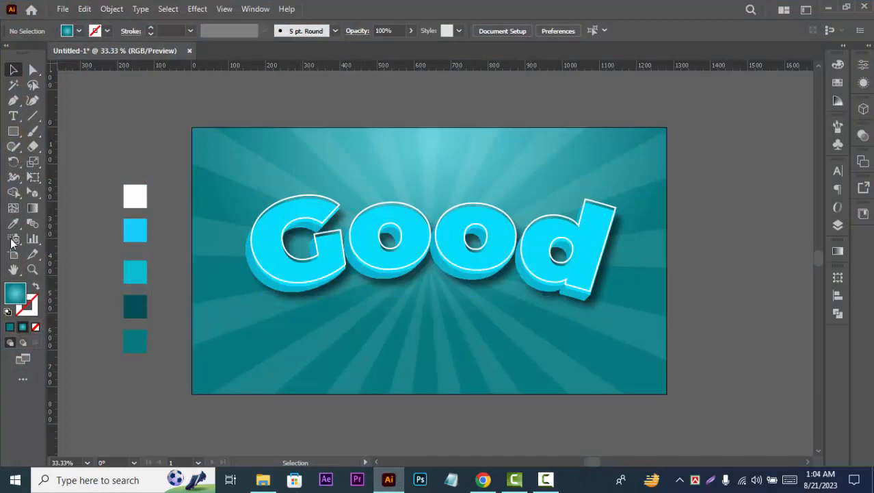
Step: Create a new landscape RGB document of 1280 x 720 px with one artboard
left_click(63, 9)
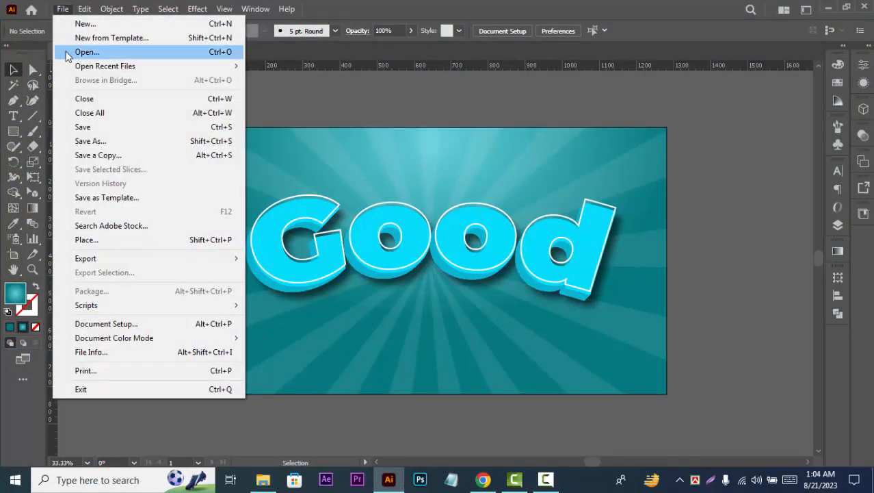
left_click(80, 26)
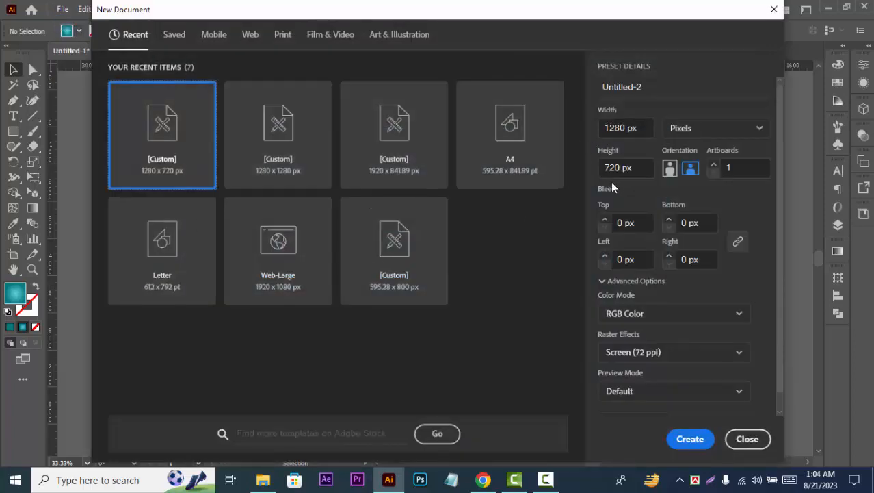
left_click(699, 437)
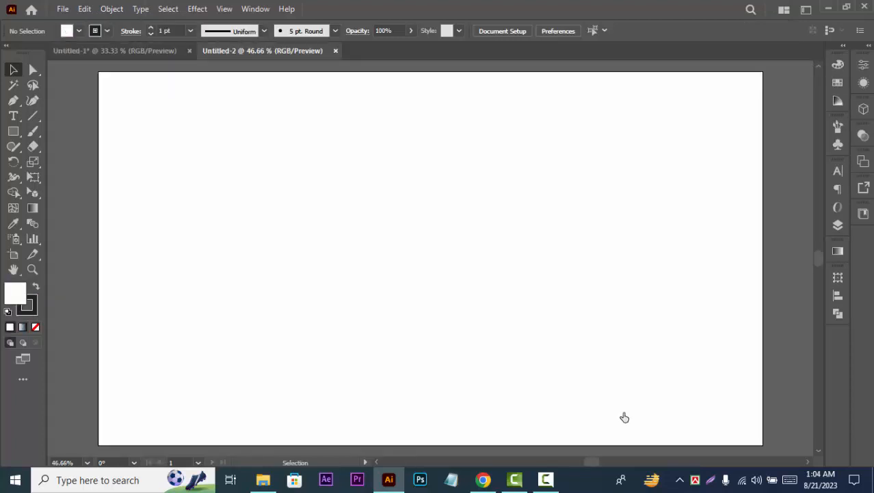
key("ctrl+minus")
key("ctrl+minus")
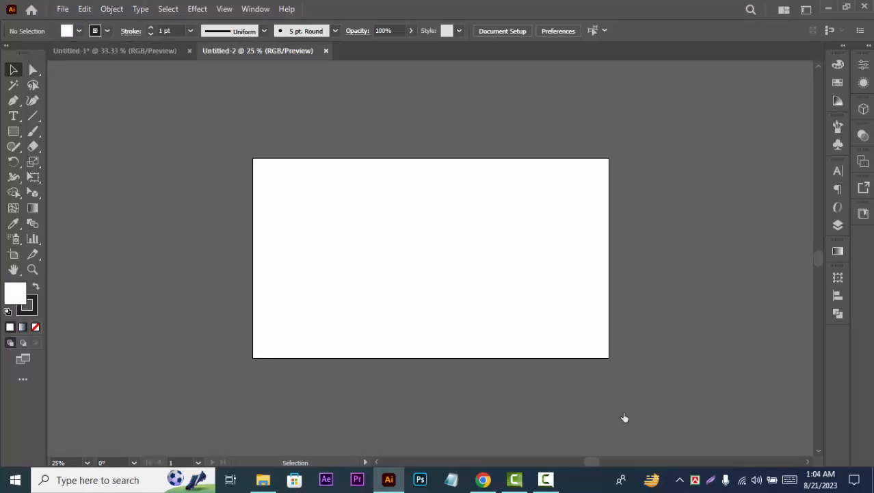
Step: Copy the five colour swatch squares from Untitled-1 into Untitled-2, placing them beside the artboard's left edge
left_click(107, 52)
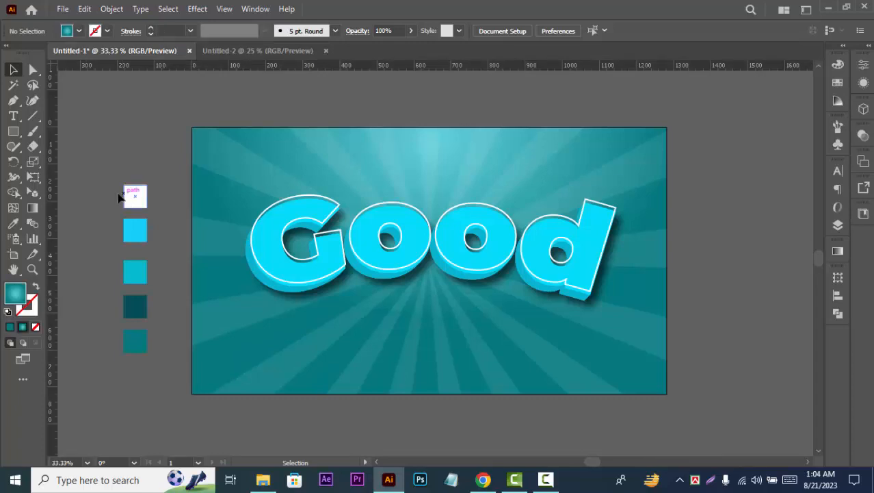
left_click_drag(119, 252, 153, 354)
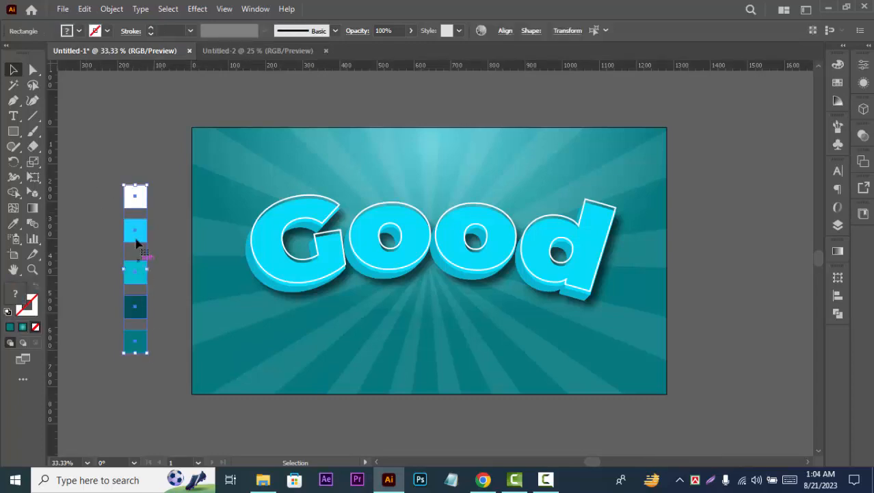
left_click_drag(136, 237, 204, 182)
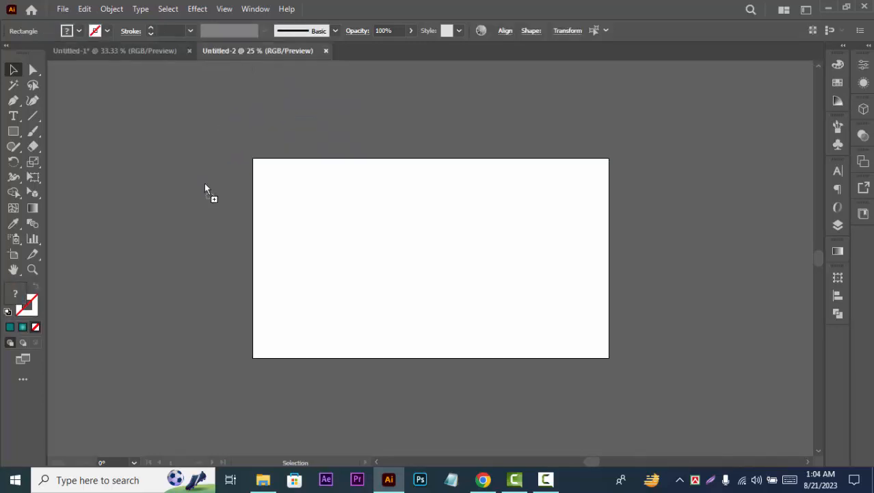
left_click_drag(205, 232, 206, 235)
left_click(348, 300)
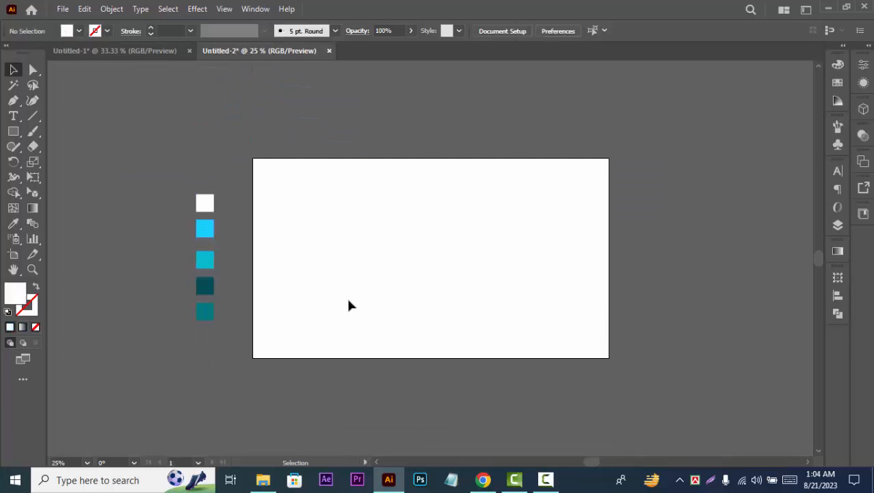
Step: Draw a rectangle covering the whole artboard and fill it with the white-to-black linear gradient
left_click(13, 130)
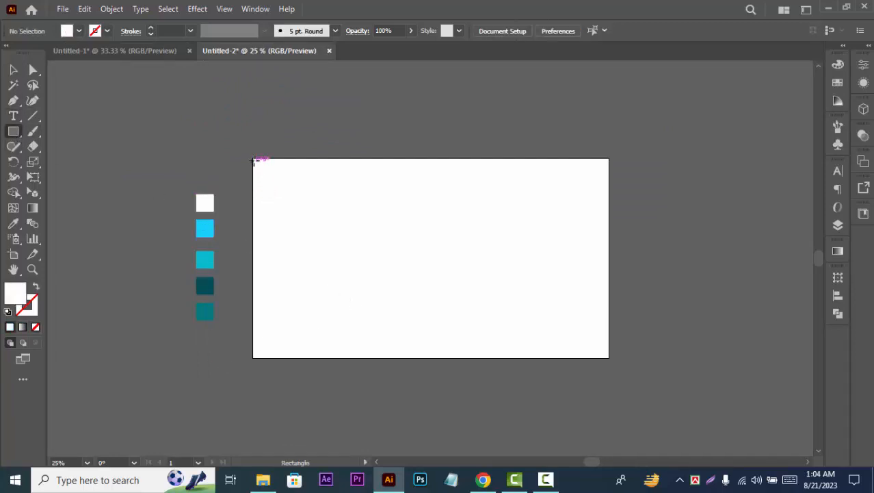
left_click_drag(253, 158, 610, 355)
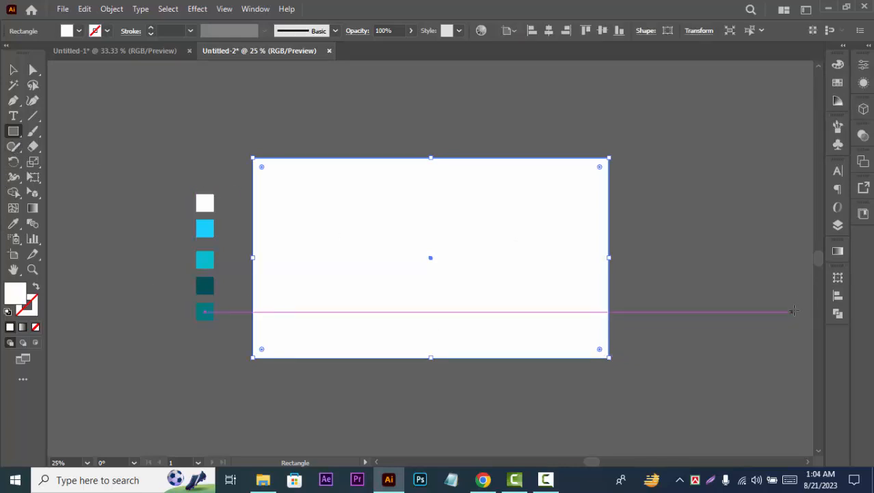
left_click(837, 251)
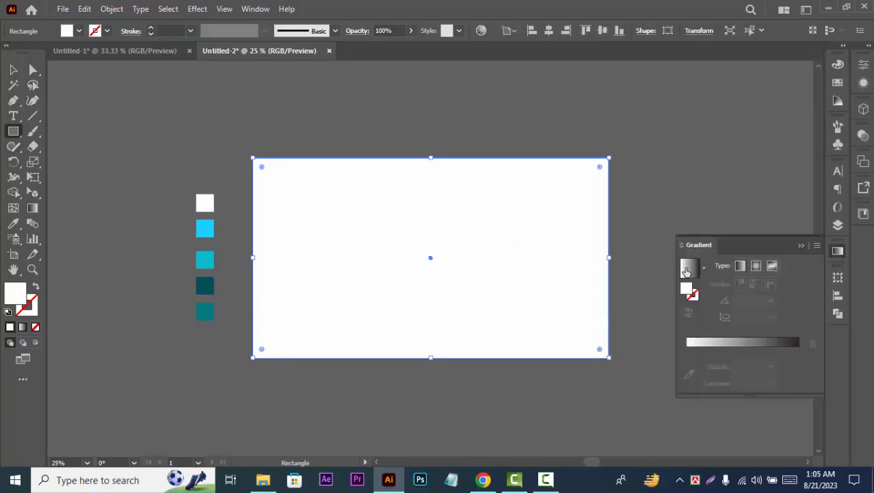
left_click(688, 268)
Step: Sample the lowest teal swatch for the gradient's end stop and the middle turquoise swatch for its start stop
double_click(798, 366)
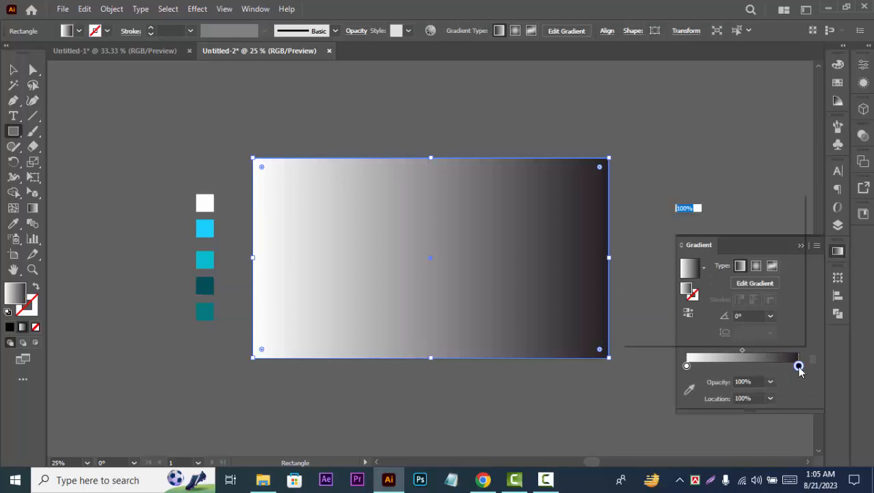
left_click(634, 274)
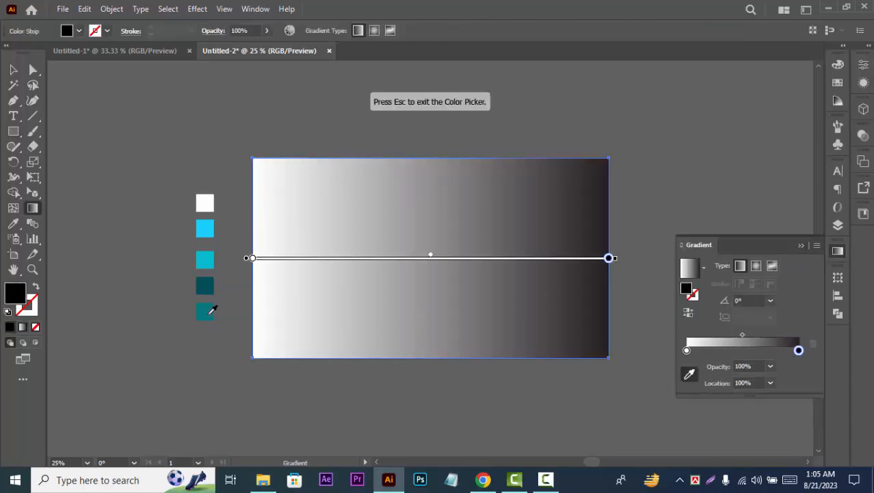
left_click(212, 311)
double_click(687, 349)
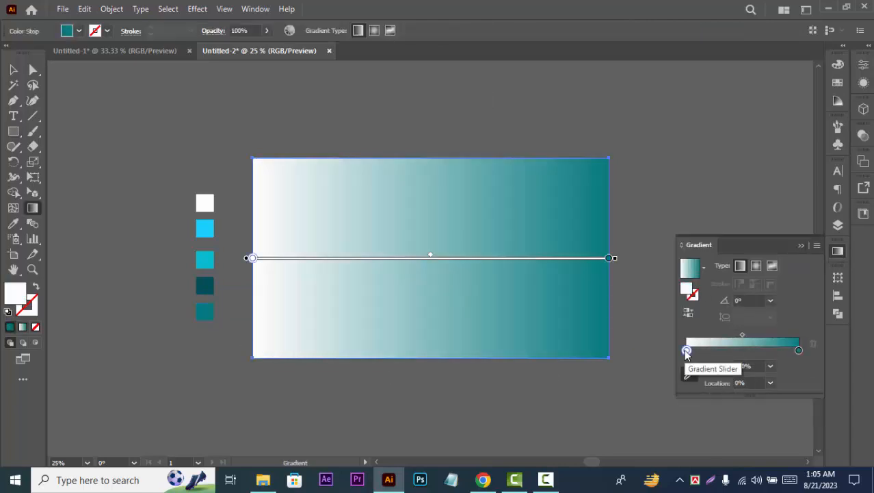
left_click(633, 258)
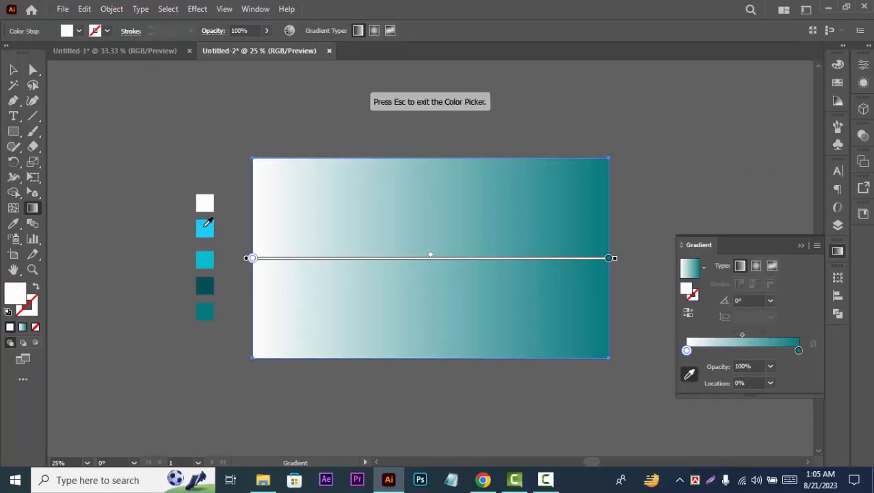
left_click(203, 255)
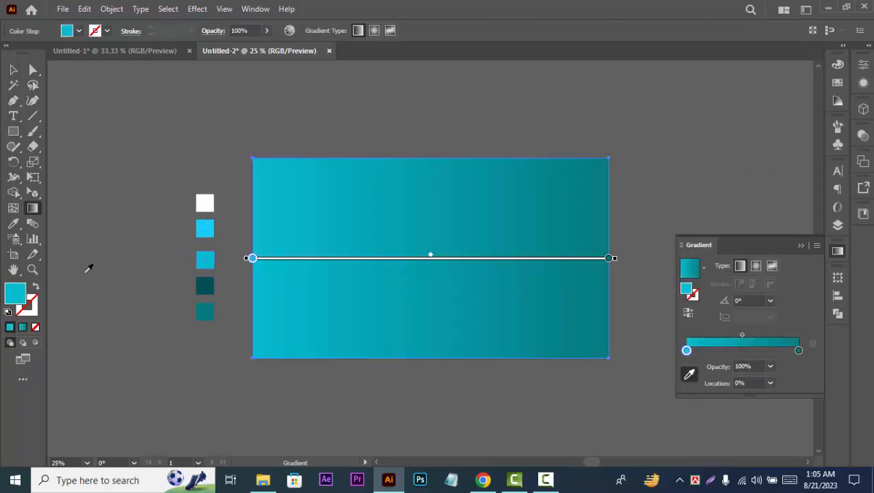
Step: Change the gradient to radial, enlarge it beyond the rectangle's sides and move its centre near the rectangle's upper edge
left_click(756, 266)
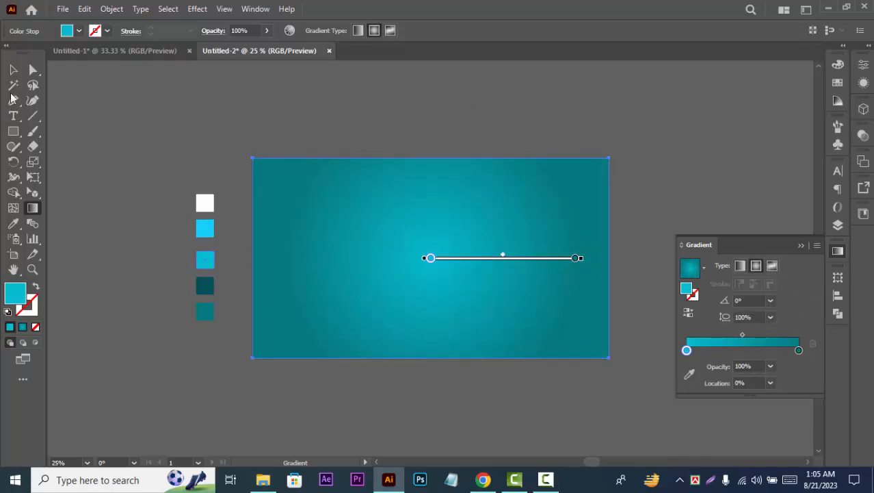
left_click(13, 69)
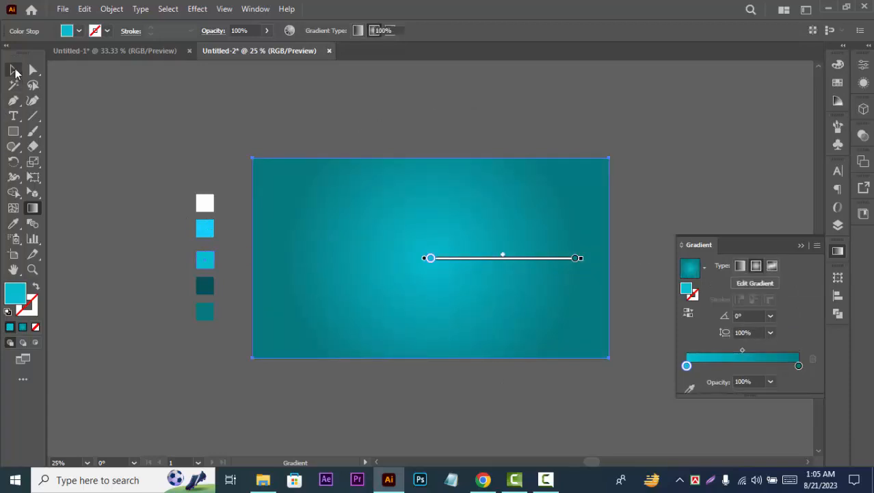
left_click(33, 208)
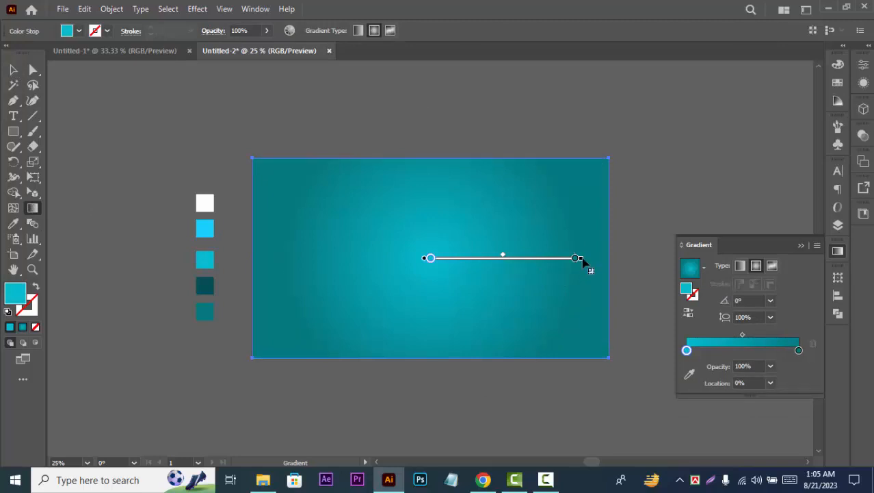
mouse_move(592, 265)
left_mouse_down()
mouse_move(636, 271)
mouse_move(625, 272)
mouse_move(580, 199)
mouse_move(589, 177)
left_mouse_up()
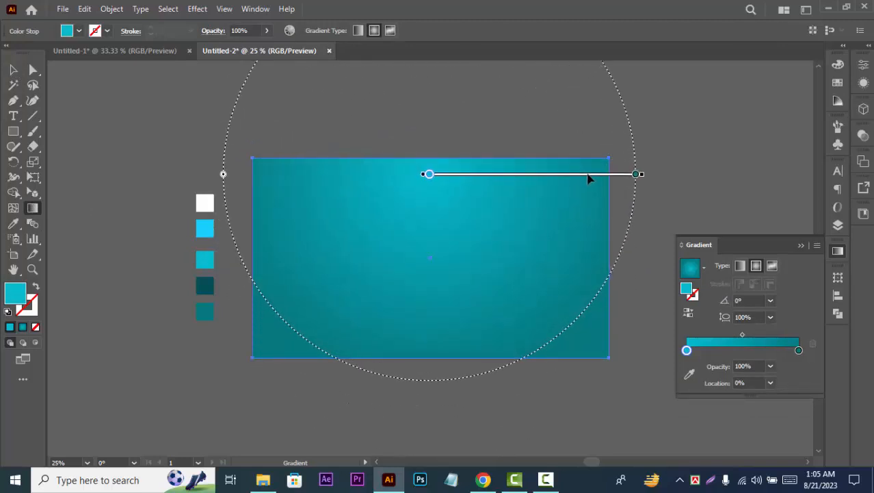
Step: Flatten the radial gradient into a wide ellipse with an aspect ratio of about 69%
scroll(582, 185, "up", 5)
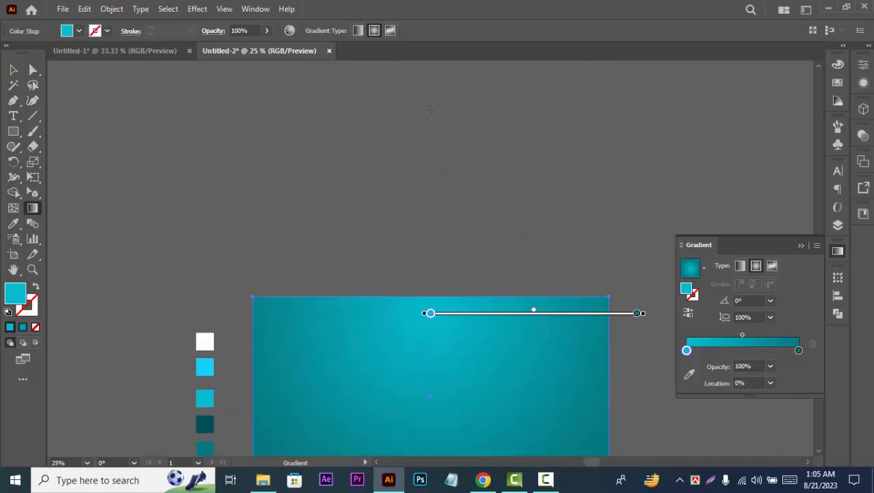
left_click_drag(436, 113, 446, 197)
scroll(506, 253, "down", 3)
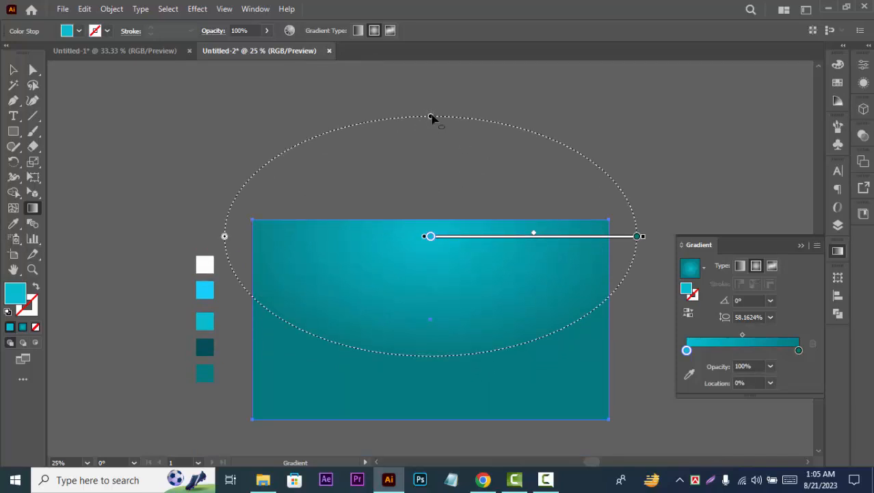
left_click_drag(432, 117, 434, 94)
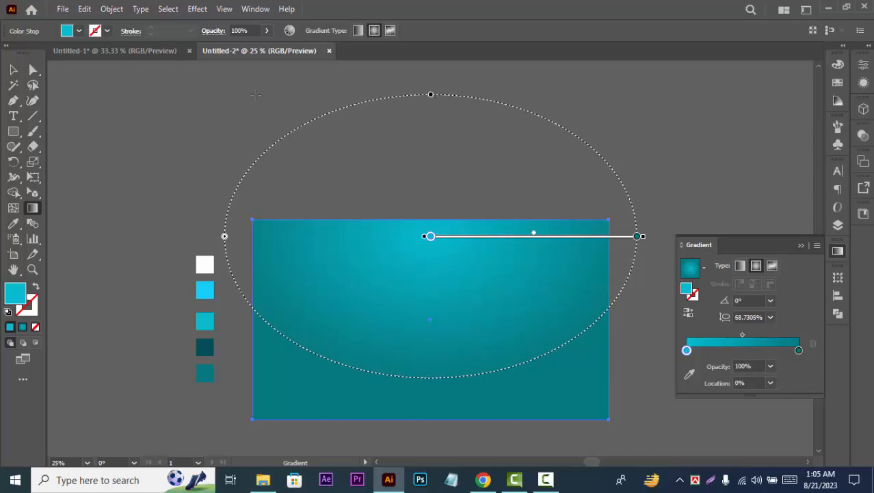
left_click(14, 71)
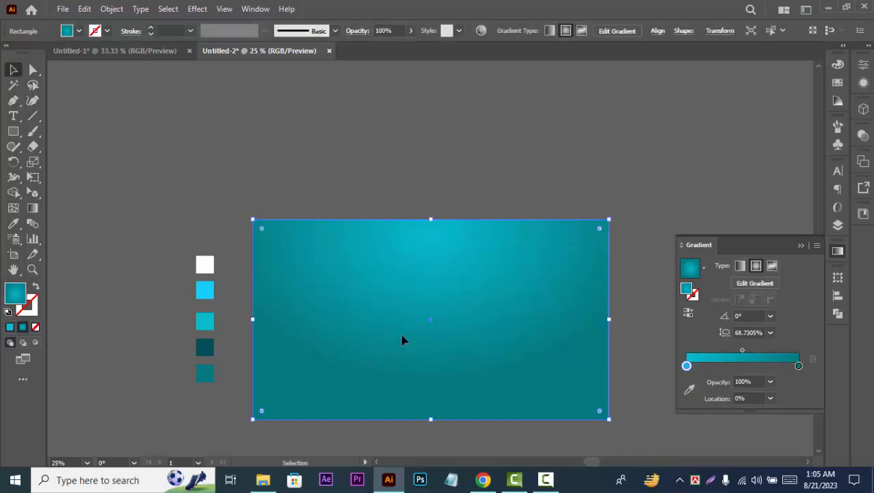
Step: Lock the gradient rectangle and rename Layer 1 as Background
left_click(838, 225)
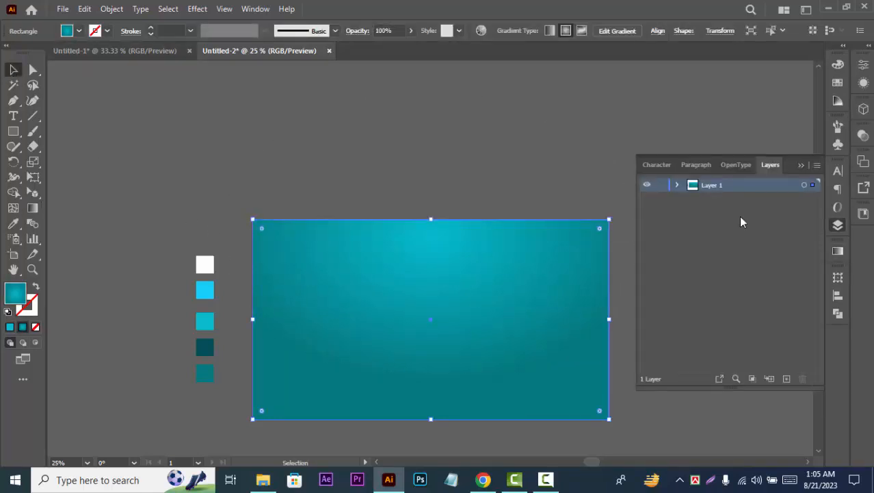
left_click(677, 186)
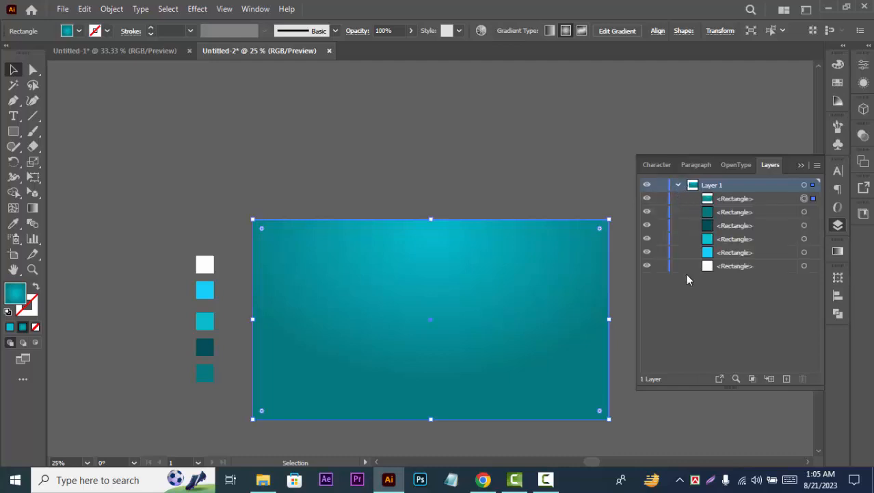
left_click(660, 198)
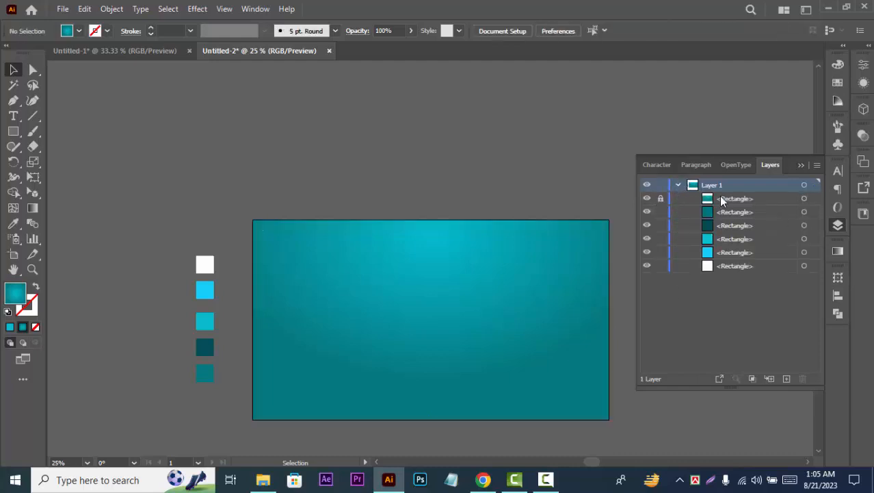
double_click(738, 184)
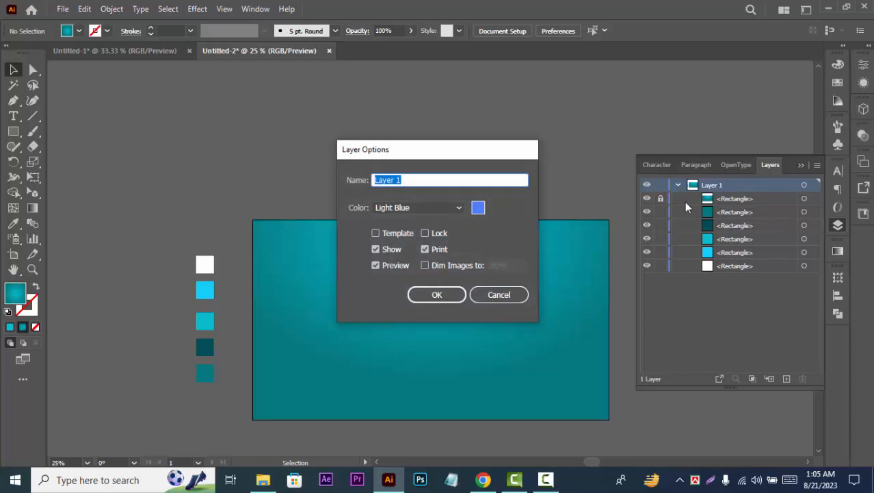
type("Background")
left_click(428, 294)
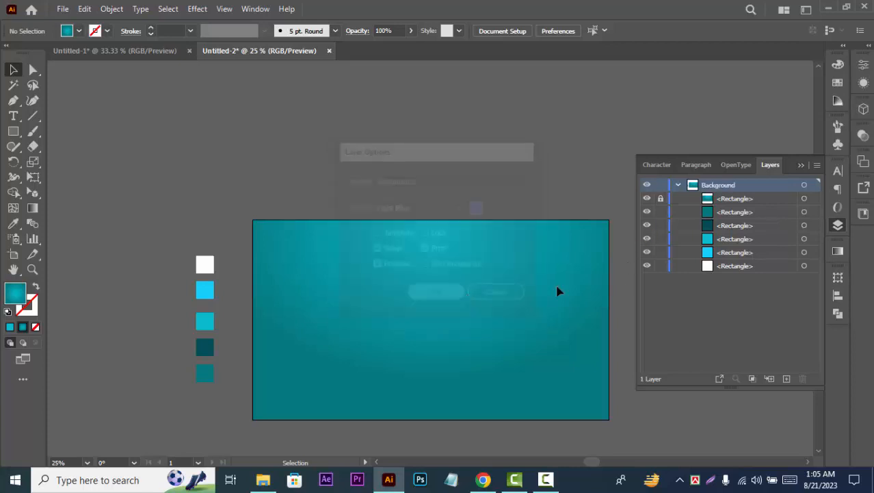
Step: Add a new layer above Background and name it Text
left_click(787, 379)
double_click(725, 185)
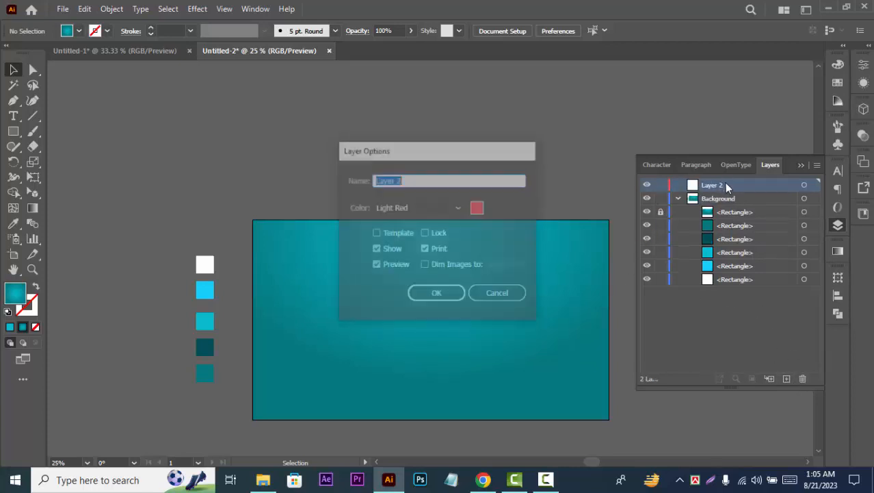
type("Text")
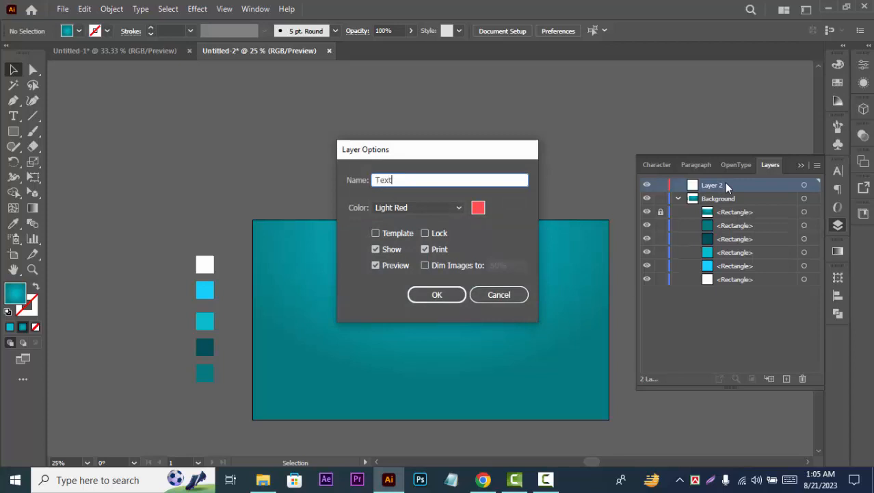
left_click(437, 294)
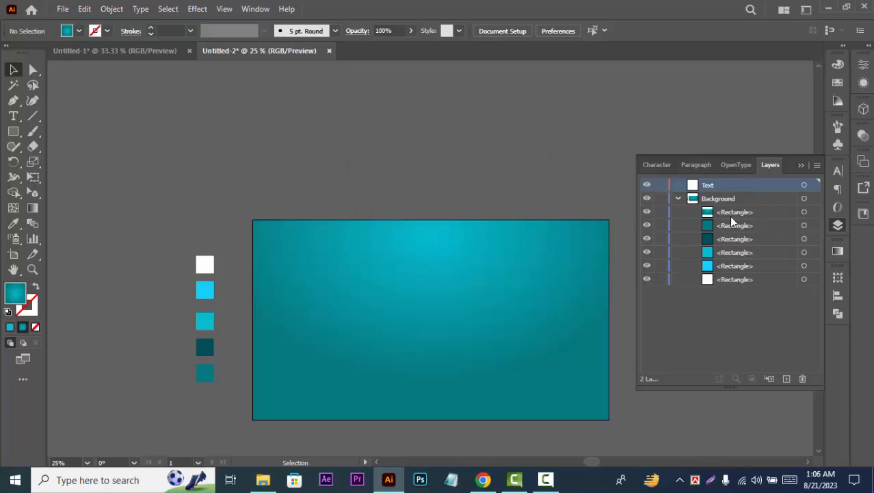
Step: Make the Background layer active and lock its gradient rectangle again
left_click(767, 198)
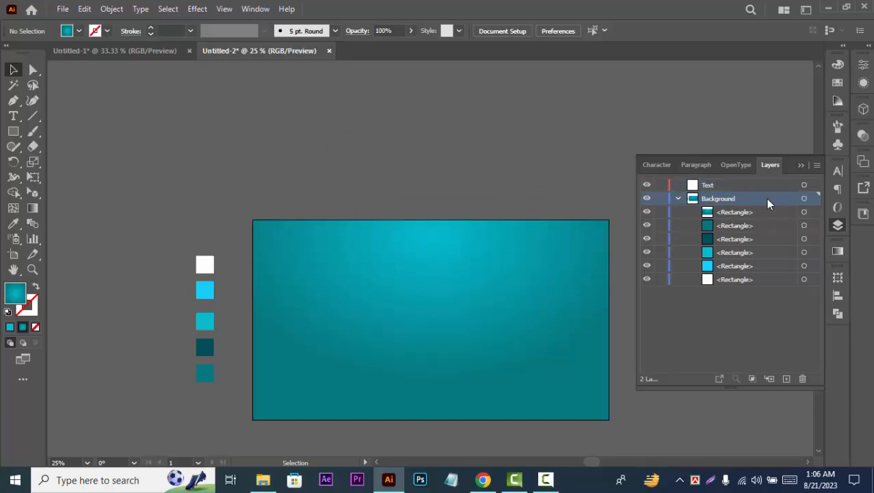
left_click(660, 212)
Step: Draw a tall, narrow white rectangle crossing the artboard's upper edge and center it horizontally on the artboard
scroll(195, 225, "down", 3)
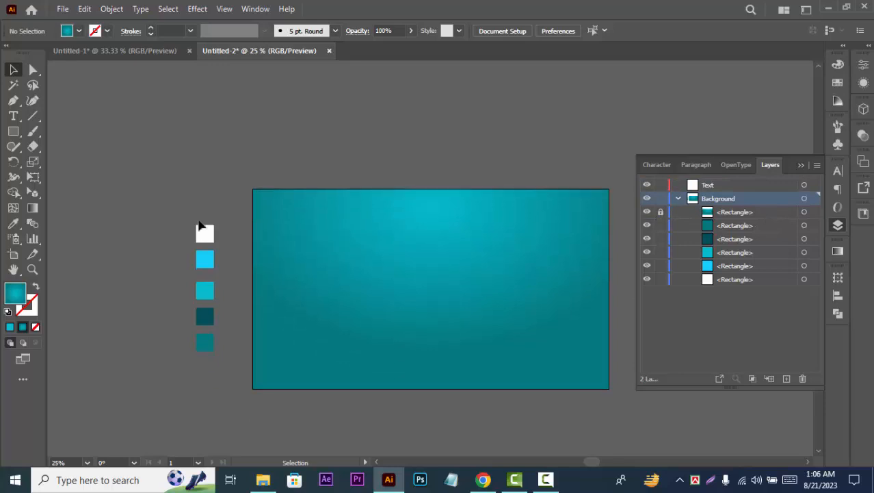
key("m")
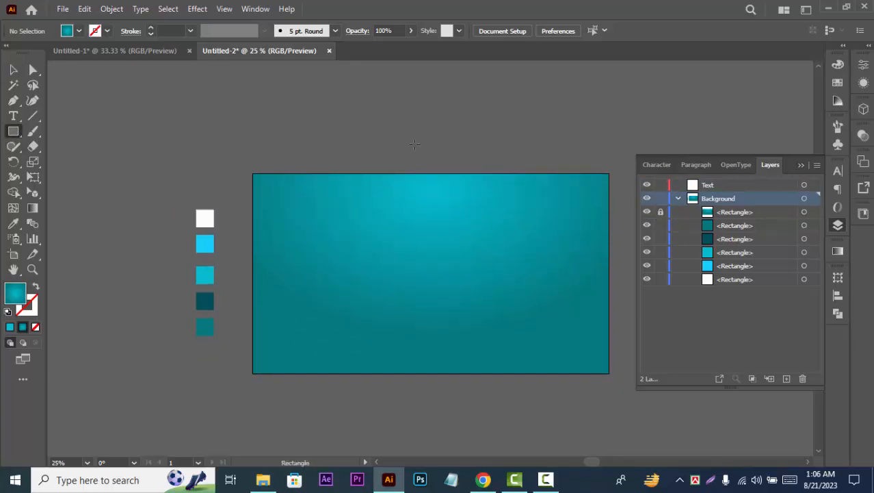
left_click_drag(414, 144, 436, 282)
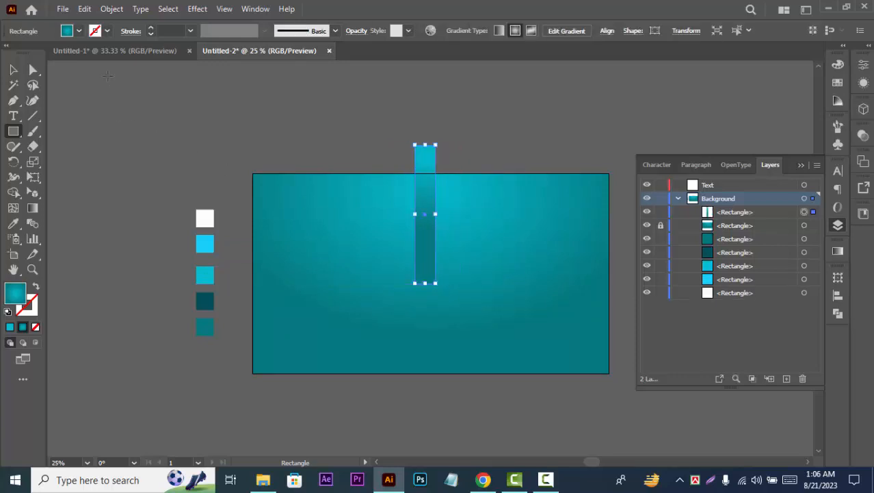
left_click(79, 31)
left_click(27, 54)
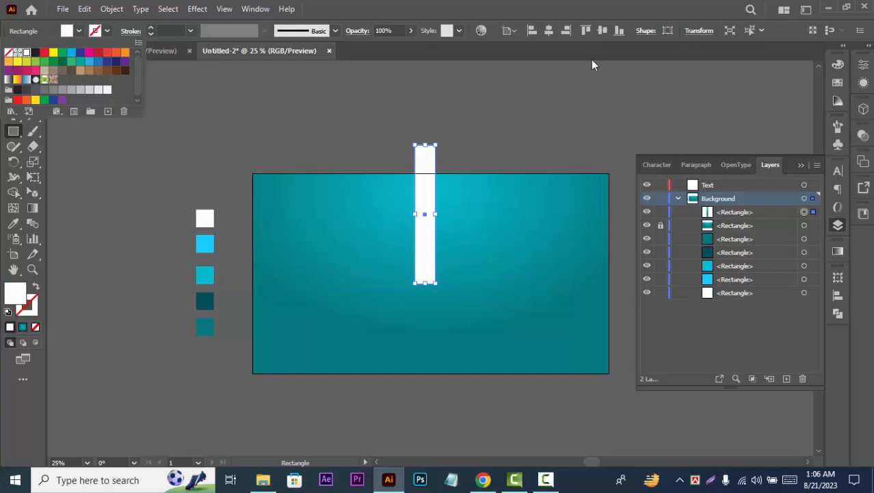
left_click(549, 31)
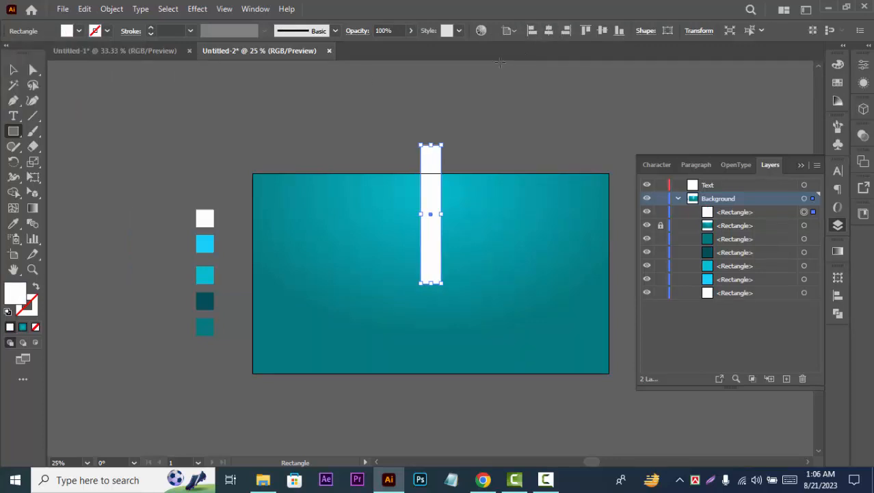
Step: Show the rulers and place a horizontal guide at the artboard's vertical center
key("ctrl+r")
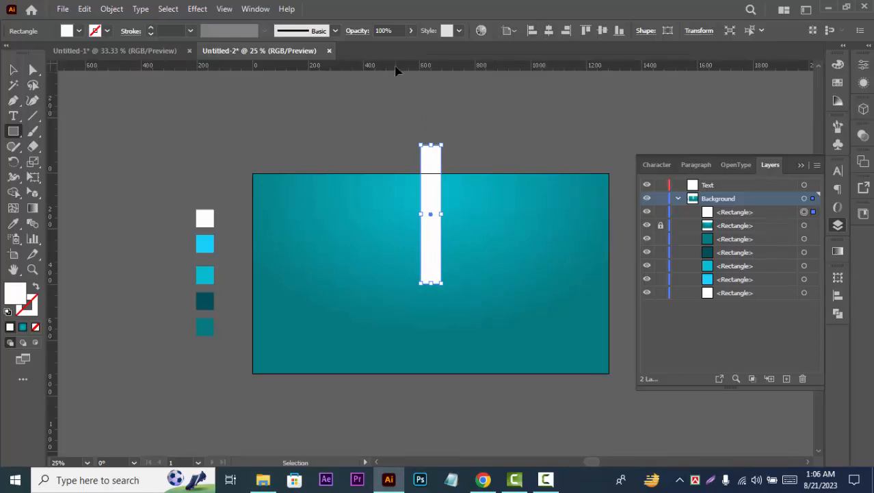
left_click_drag(395, 70, 398, 120)
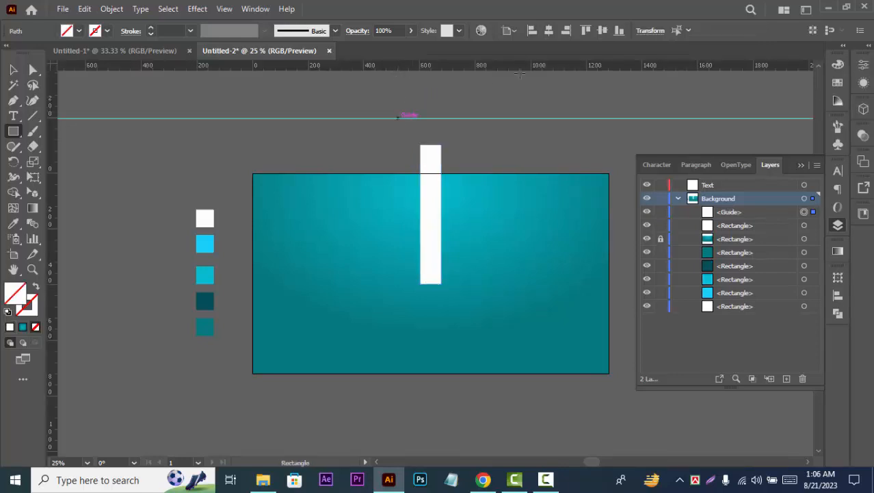
left_click(605, 32)
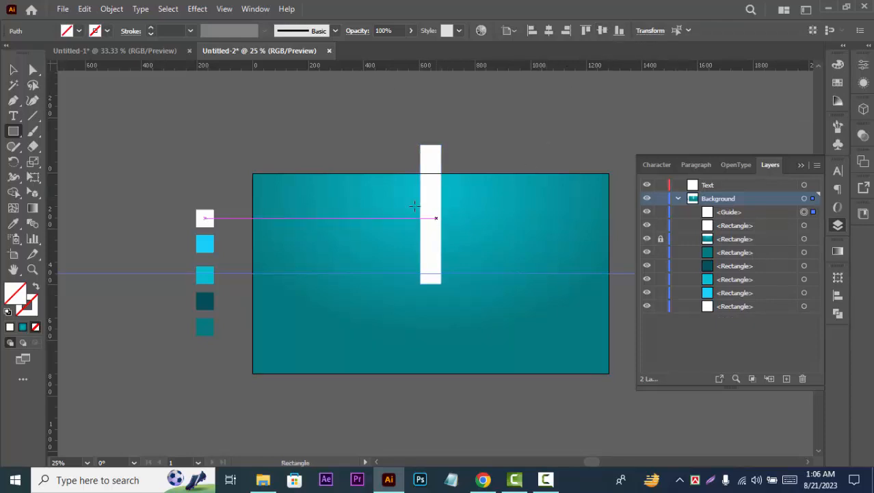
Step: Raise the white rectangle until its lower end meets the center guide, and delete the guide
left_click(13, 69)
left_click(431, 244)
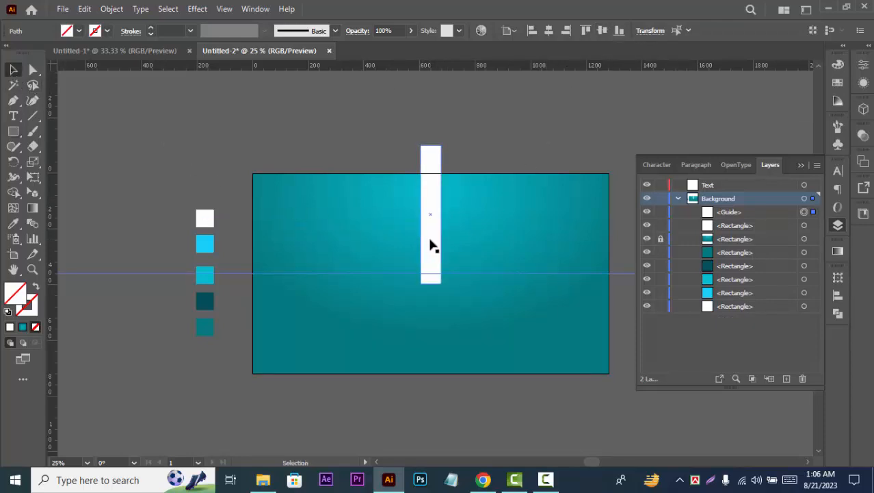
left_click_drag(430, 244, 428, 235)
left_click(83, 240)
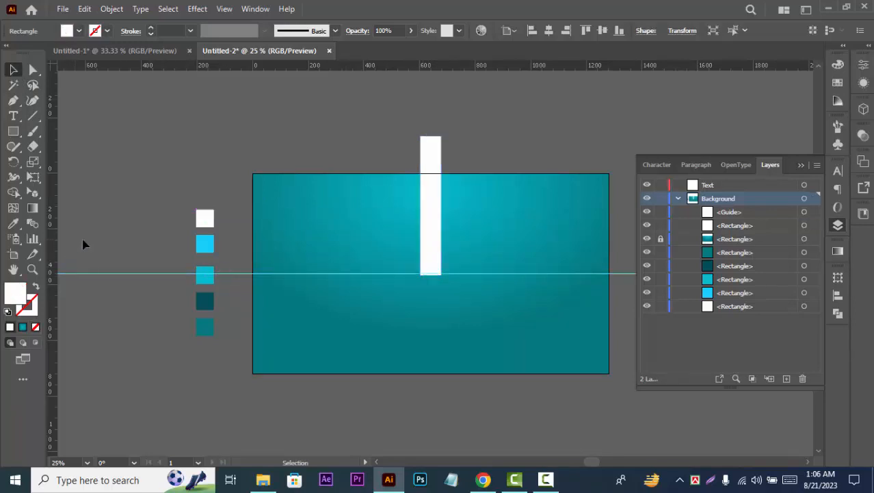
left_click_drag(84, 245, 90, 334)
key("Delete")
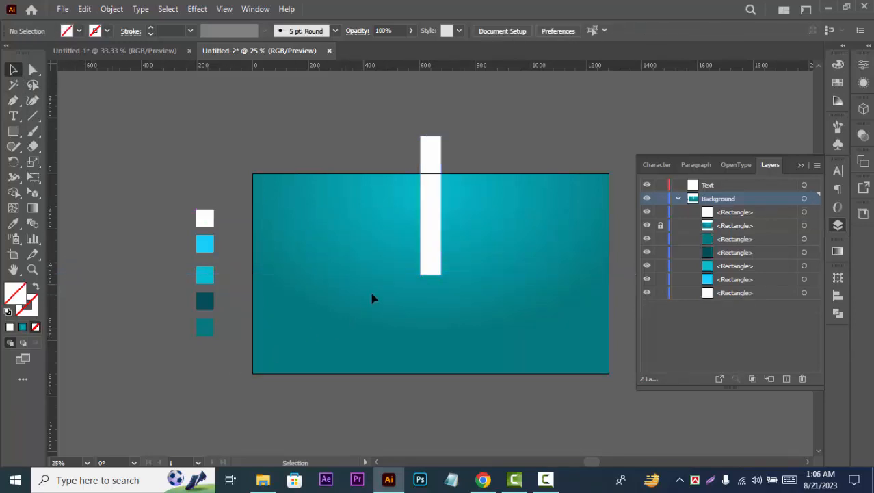
Step: Pull the white rectangle's lower corner points inward to taper it toward the artboard's center
key("ctrl+equal")
key("ctrl+equal")
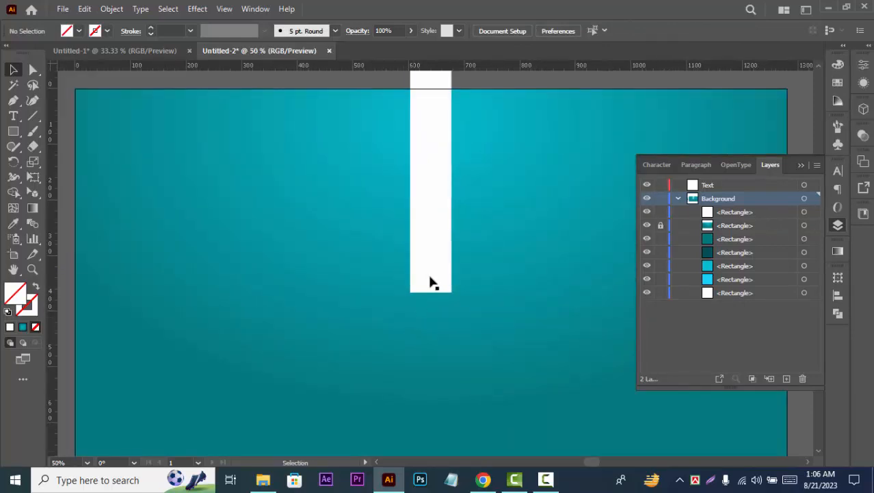
left_click(431, 282)
key("a")
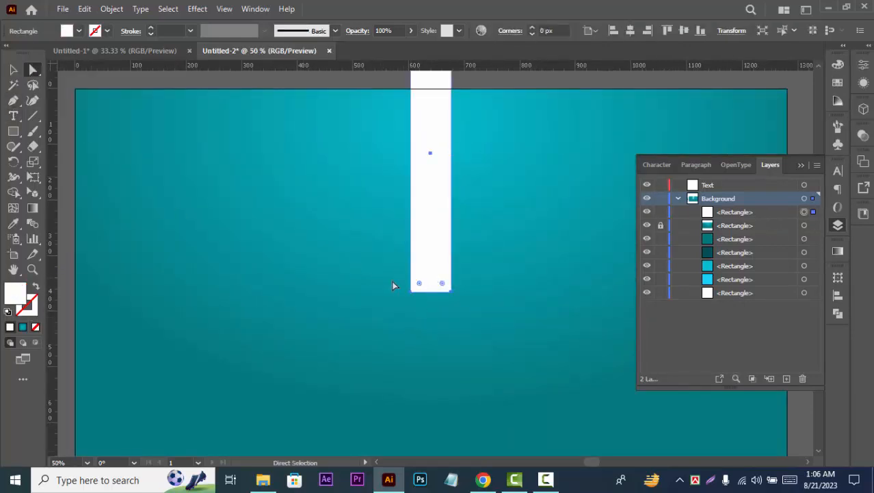
left_click_drag(451, 295, 426, 293)
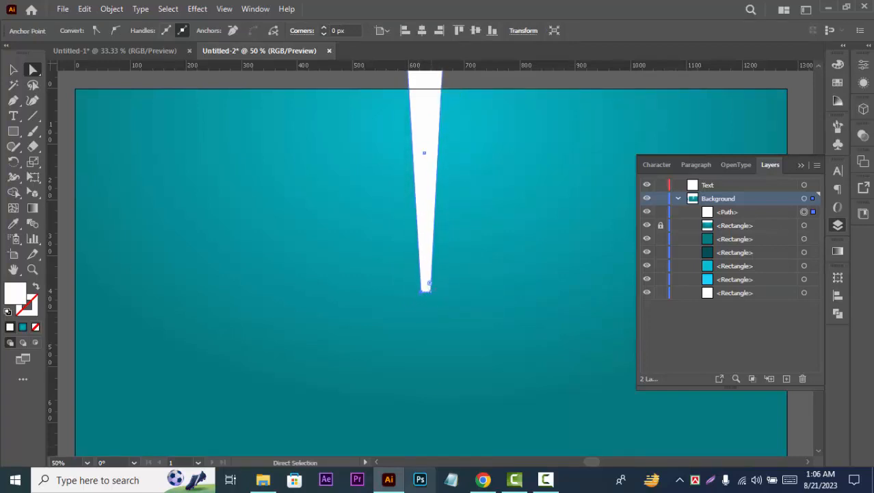
Step: Narrow the tapered bar's lower end further until it is almost a sharp point
key("ctrl+equal")
key("ctrl+equal")
key("ctrl+equal")
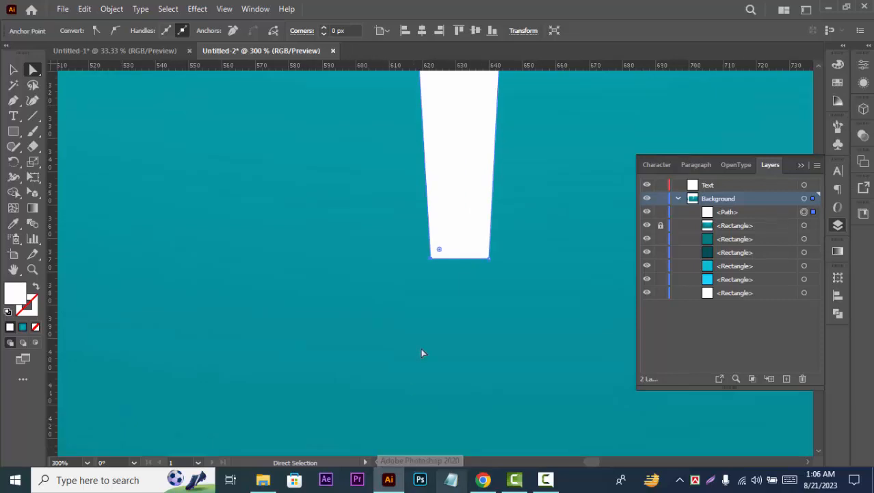
left_click_drag(489, 257, 437, 269)
key("ctrl+shift+a")
Step: Make a copy of the tapered ray rotated 21° around its lower tip
key("ctrl+minus")
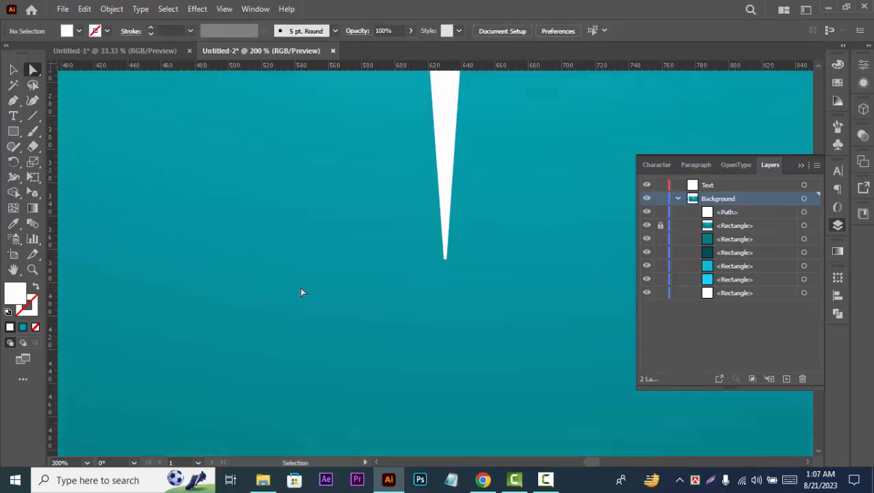
key("ctrl+minus")
key("ctrl+minus")
key("ctrl+minus")
key("ctrl+minus")
key("ctrl+minus")
key("ctrl+minus")
key("ctrl+minus")
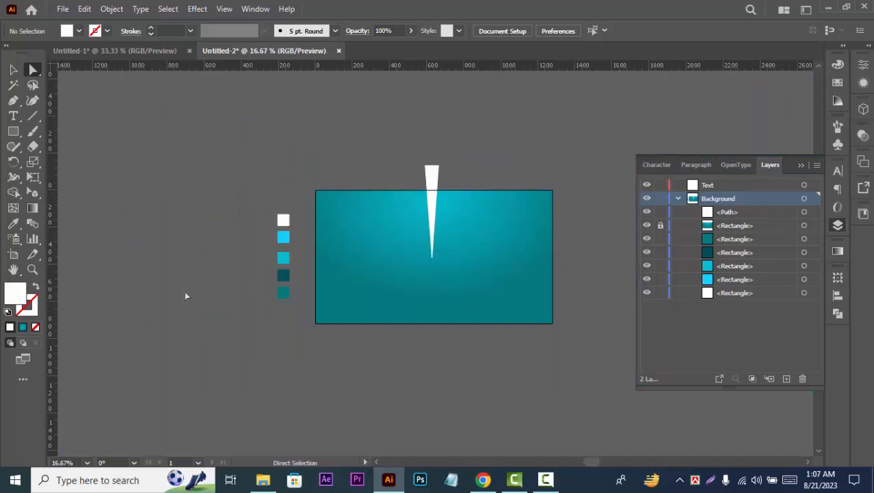
key("ctrl+plus")
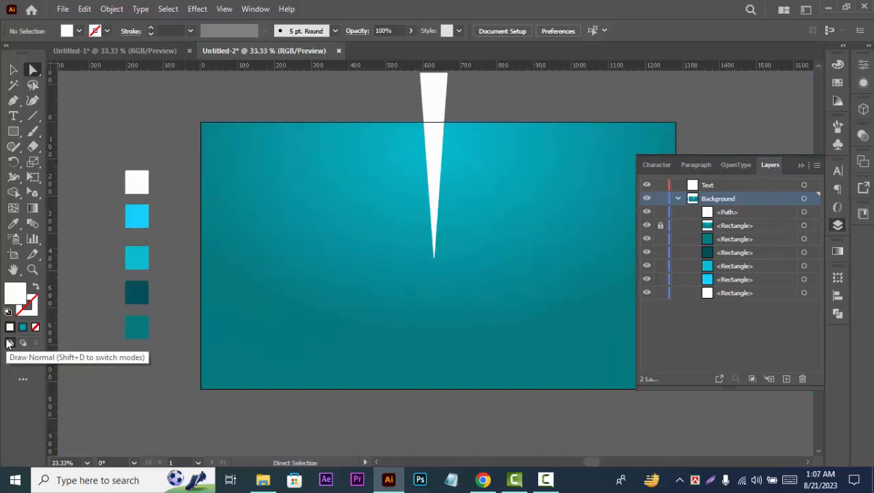
left_click_drag(406, 414, 325, 416)
left_click(13, 69)
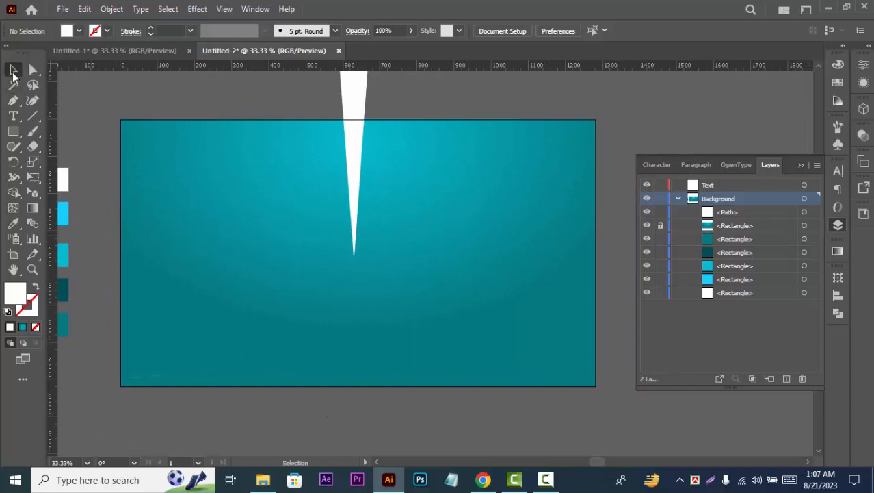
left_click(356, 103)
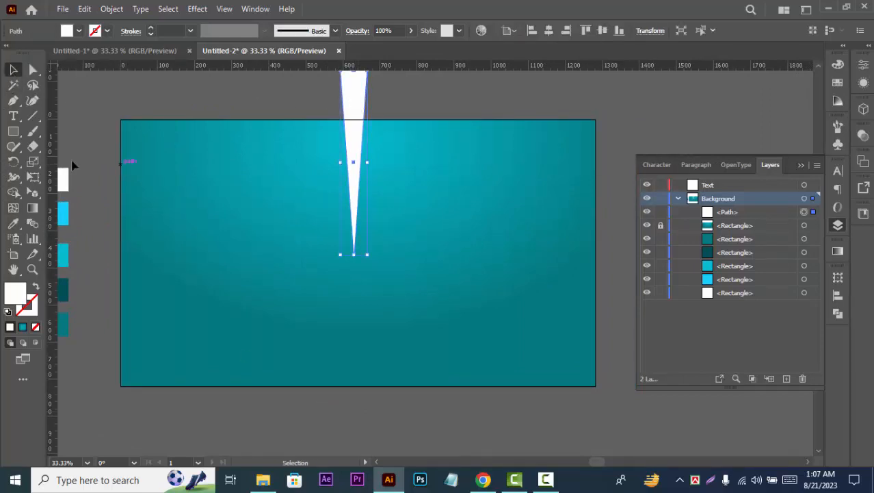
left_click(13, 161)
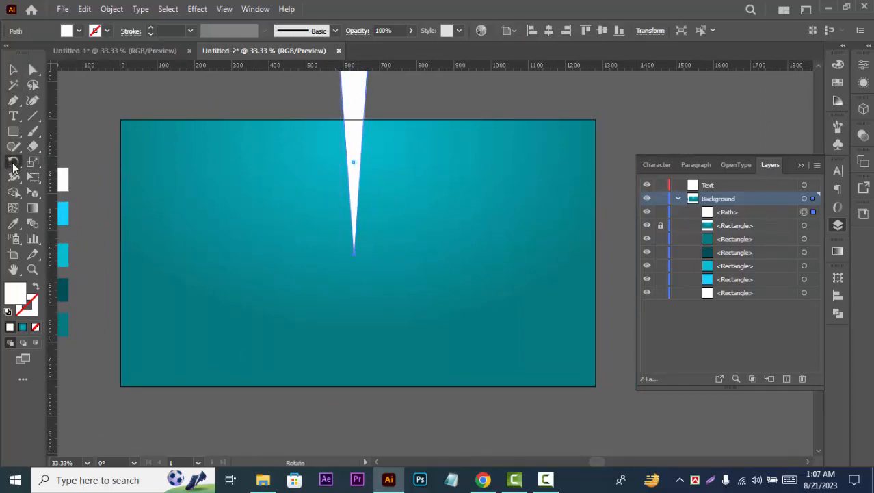
left_click(353, 254, "alt")
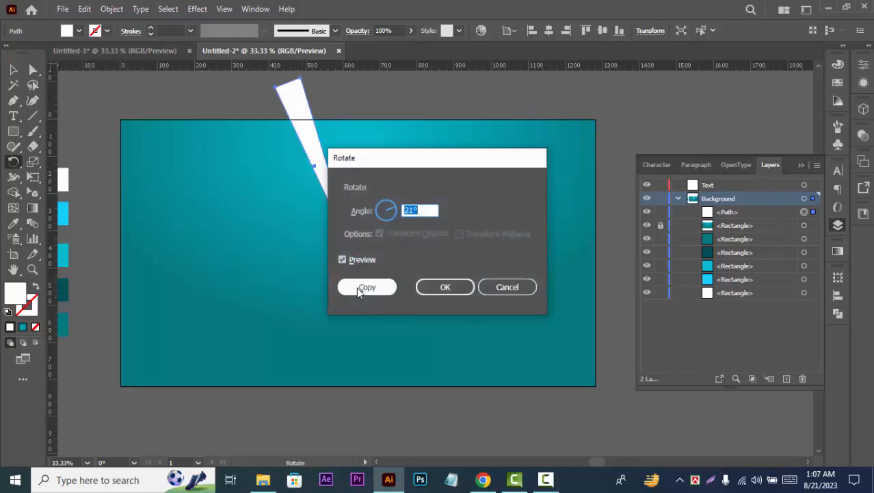
left_click(375, 287)
left_click(370, 287)
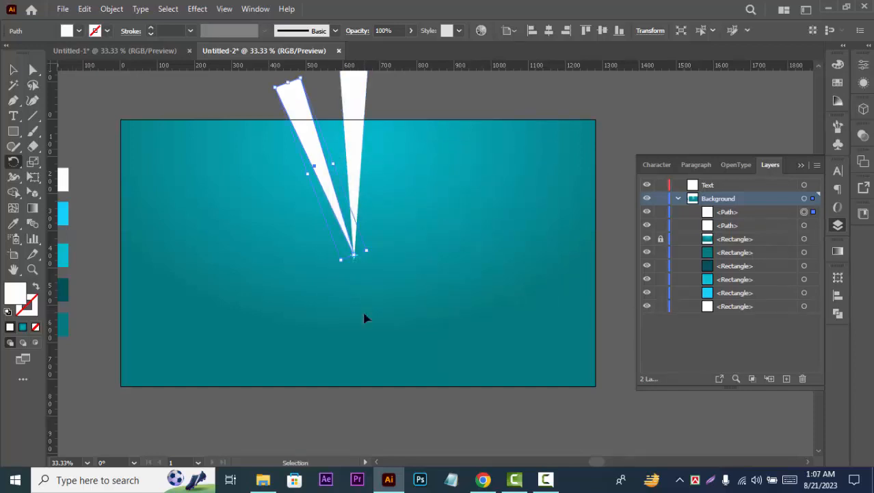
Step: Repeat the rotated copy until the white rays complete a full circle around the shared tip
key("ctrl+d")
key("ctrl+d")
key("ctrl+d")
key("ctrl+d")
key("ctrl+d")
key("ctrl+d")
key("ctrl+d")
key("ctrl+d")
key("ctrl+d")
key("ctrl+d")
key("ctrl+d")
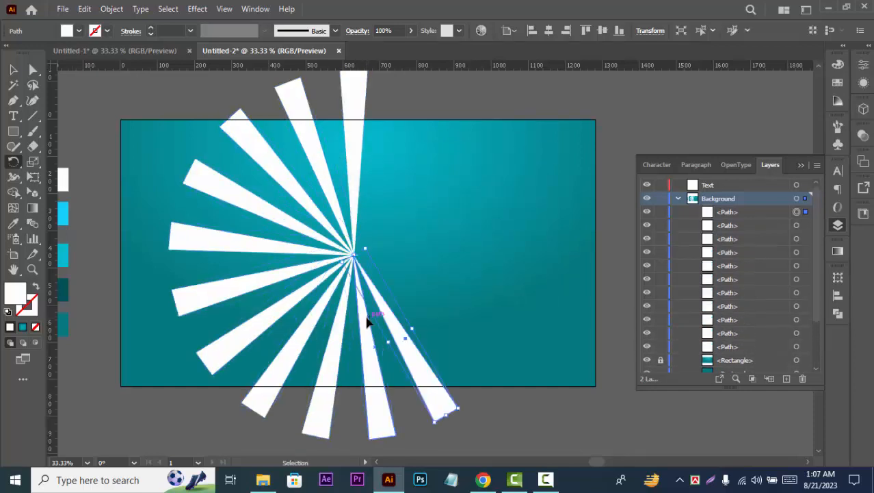
key("ctrl+d")
key("ctrl+d")
key("ctrl+d")
key("ctrl+d")
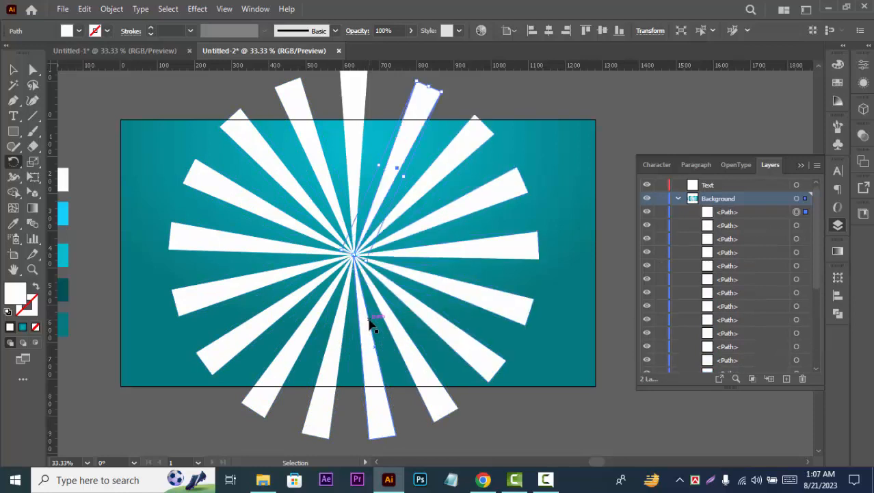
Step: Move the column of color swatch squares up and farther away from the artboard
left_click(13, 69)
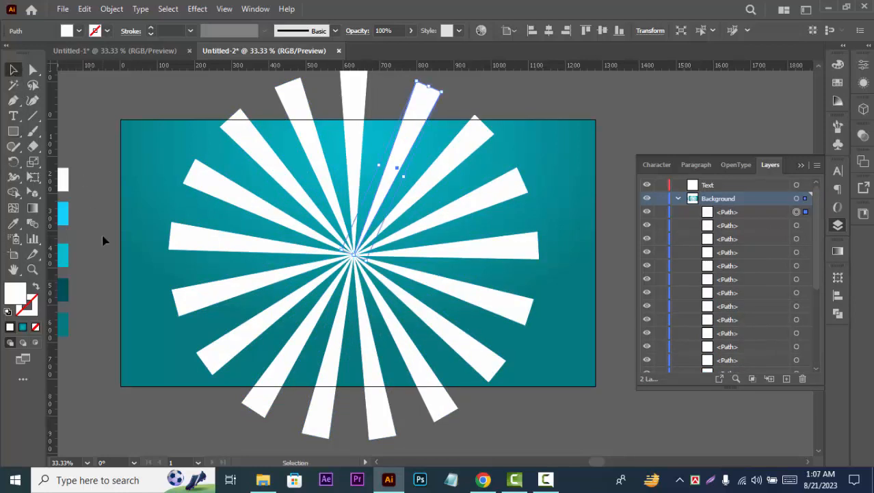
key("ctrl+minus")
key("ctrl+minus")
key("ctrl+minus")
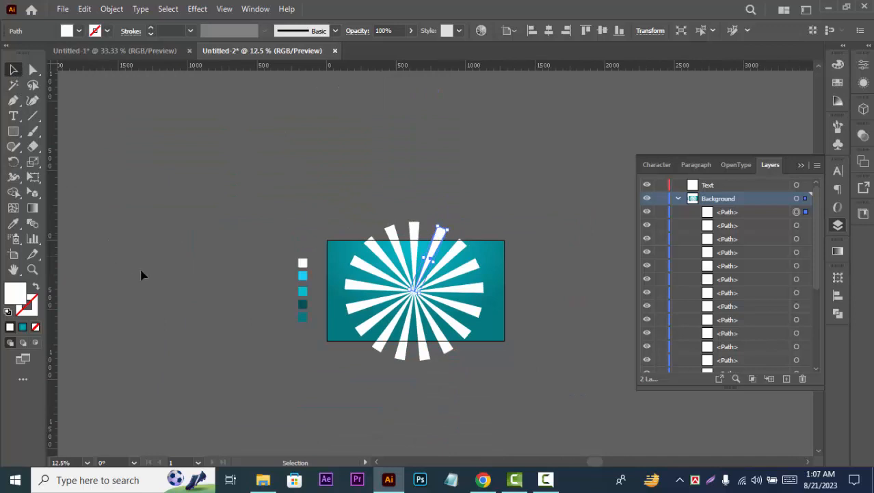
left_click(224, 247)
left_click_drag(305, 316, 288, 281)
left_click(324, 230)
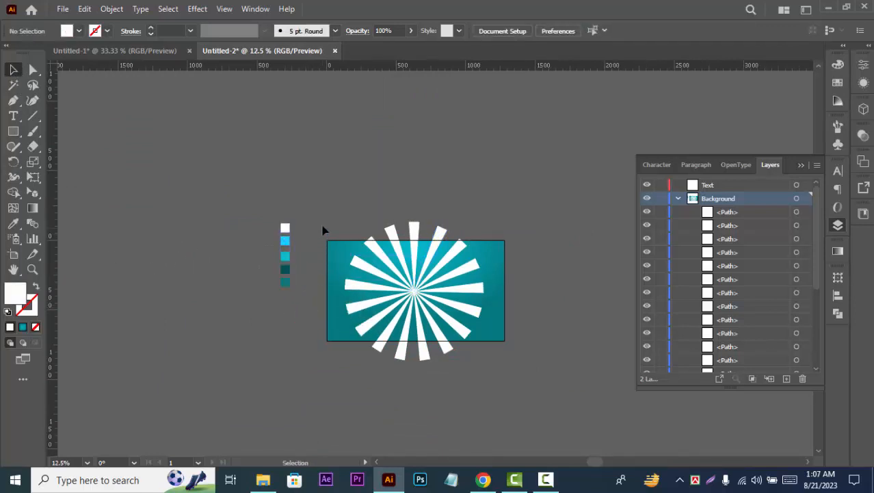
Step: Group all the white rays and enlarge the sunburst from its center until it extends past the artboard's edges
left_click_drag(496, 403, 497, 403)
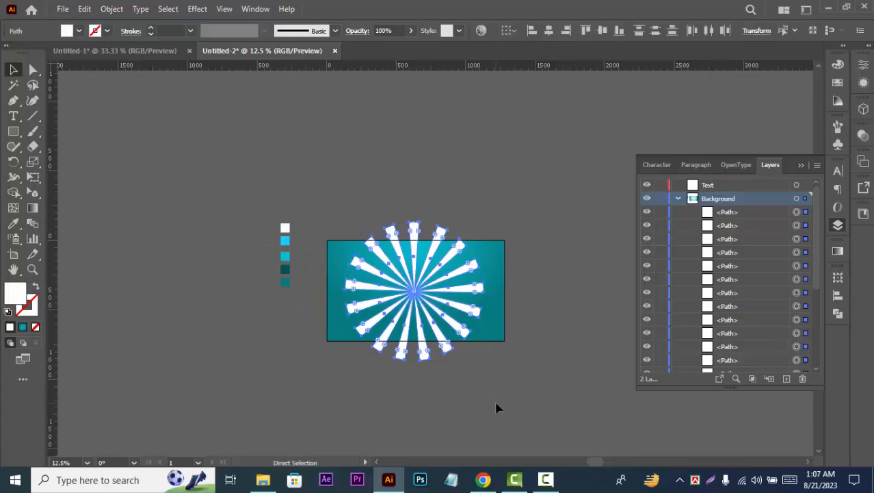
key("ctrl+g")
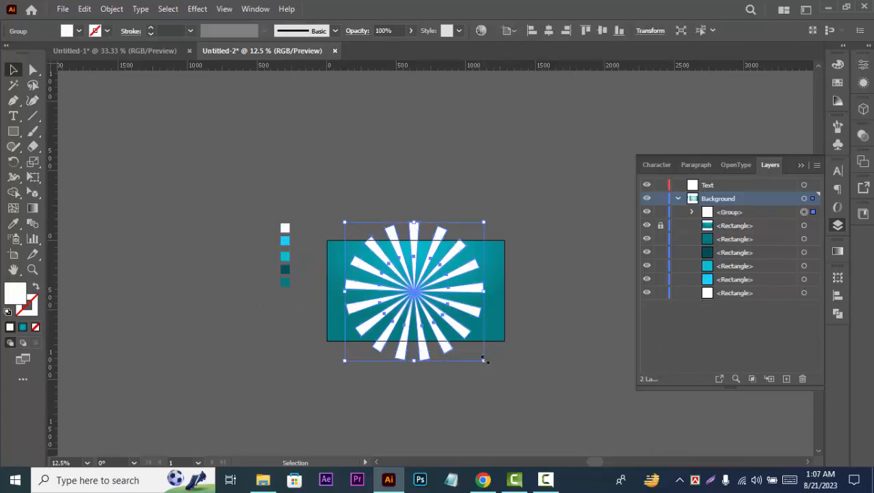
left_click_drag(484, 358, 540, 409)
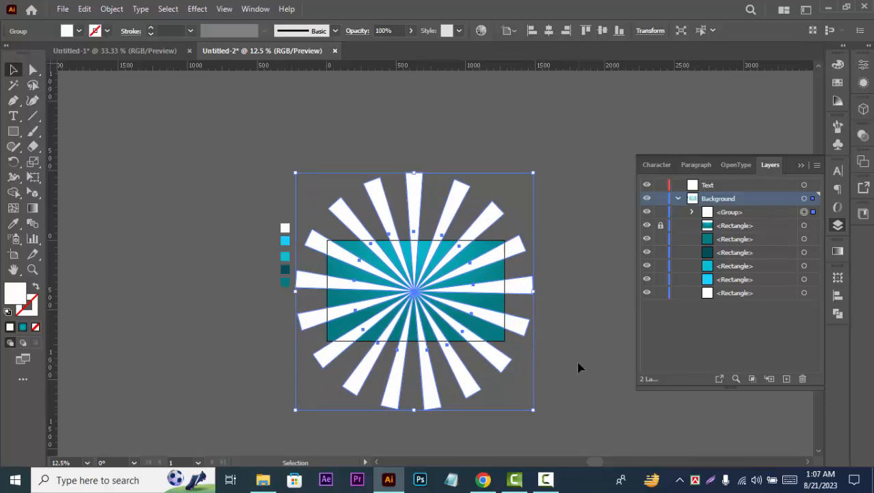
left_click(578, 369)
Step: Lower the opacity of the sunburst group to 20%
key("ctrl+equal")
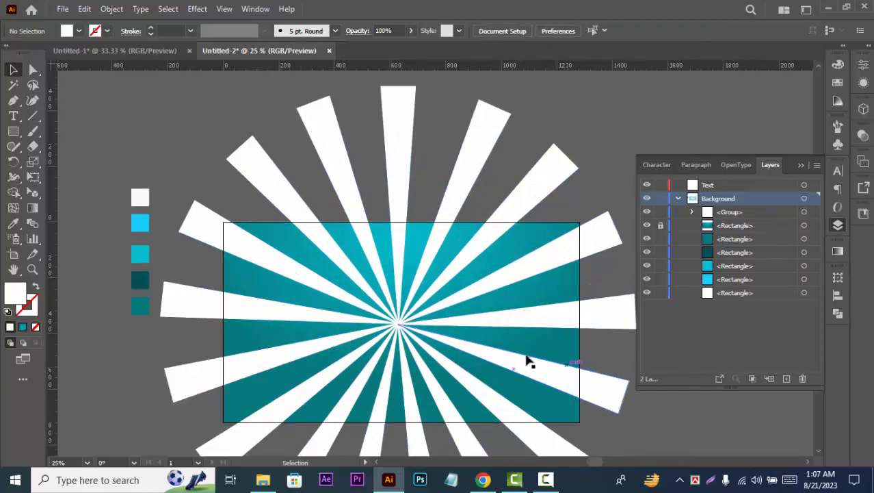
scroll(506, 353, "down", 4)
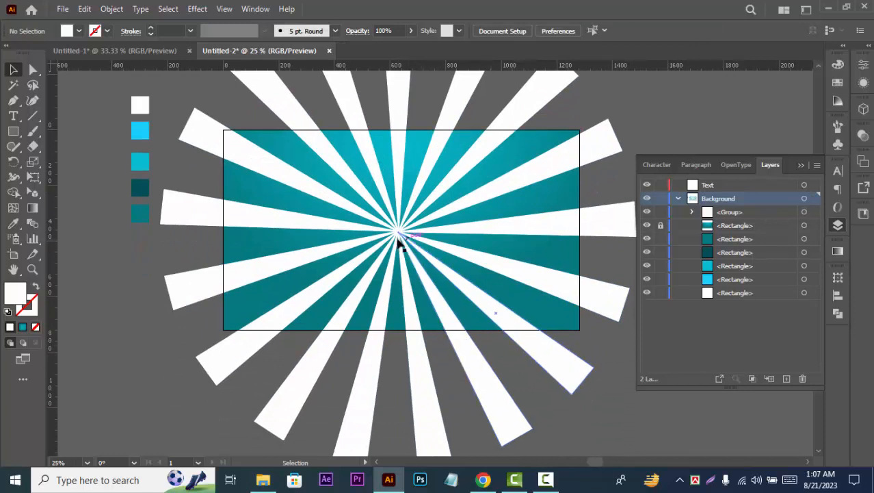
left_click(400, 238)
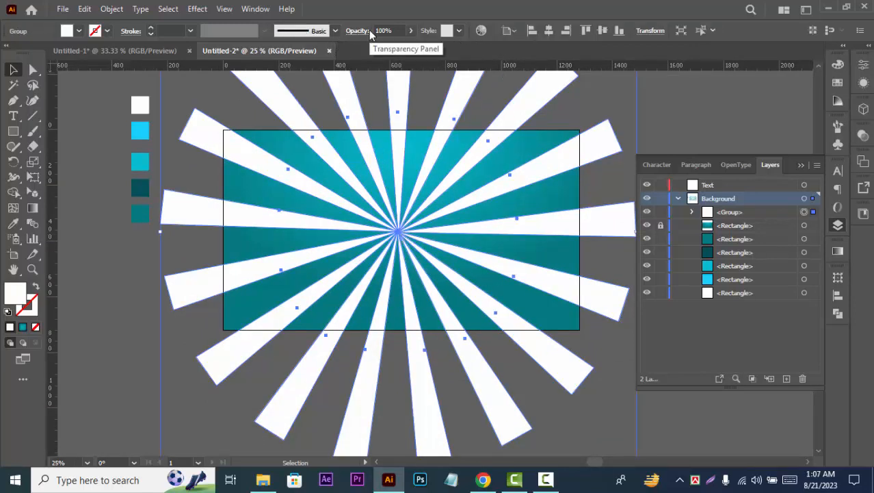
left_click(411, 31)
left_click_drag(413, 47, 371, 47)
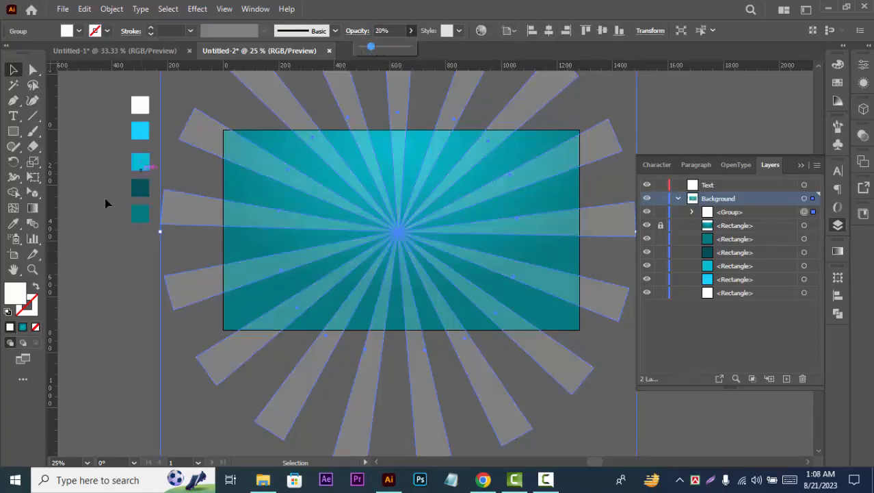
Step: Draw a rectangle covering the whole artboard over the sunburst and fill it with the dark teal swatch color
left_click(78, 220)
left_click(13, 131)
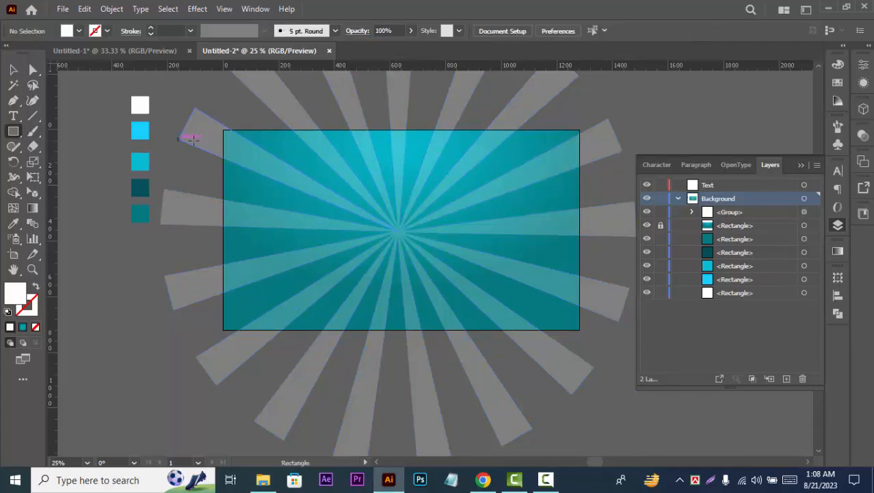
left_click_drag(223, 129, 578, 330)
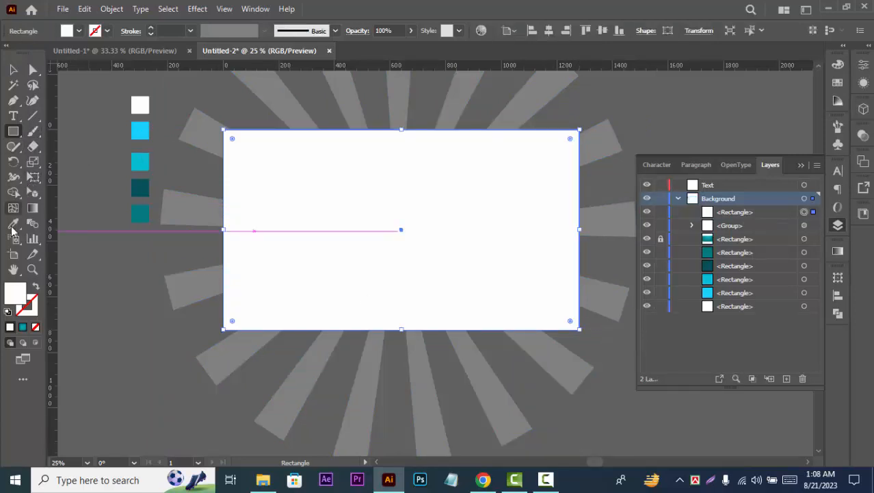
left_click(16, 225)
left_click(140, 186)
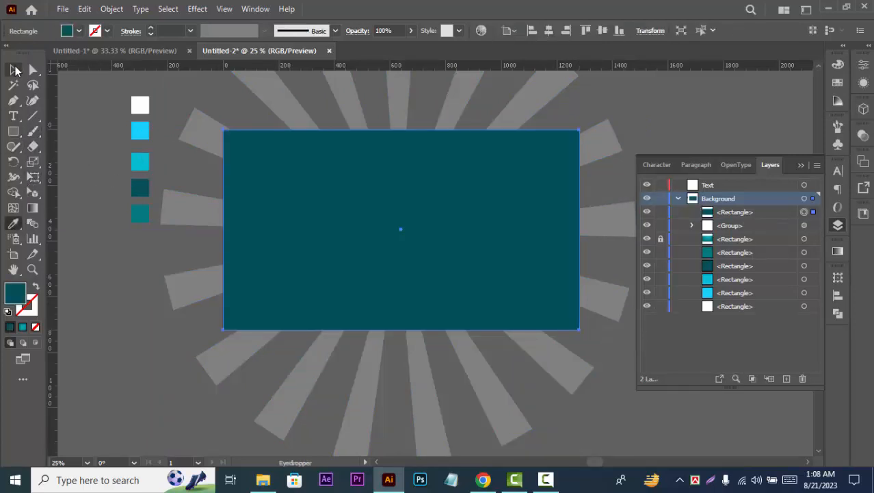
left_click(13, 70)
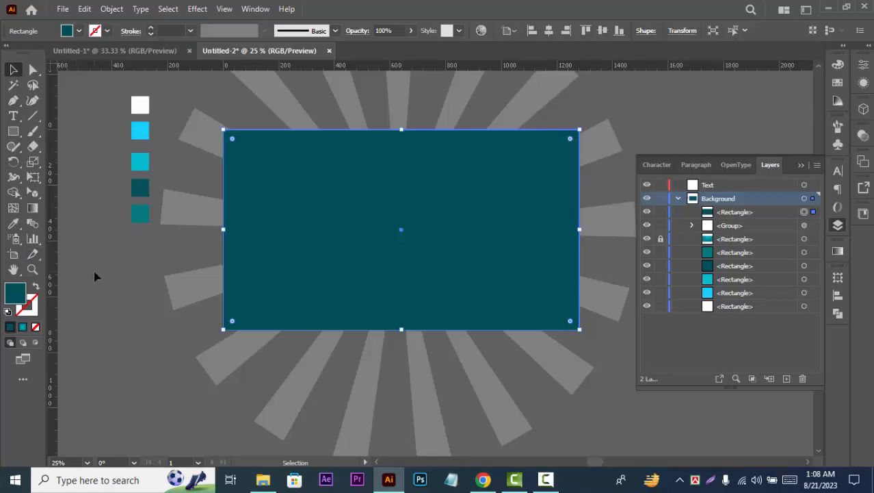
Step: Select the dark teal rectangle together with the sunburst group and make a clipping mask that trims the rays to the artboard
left_click(151, 149)
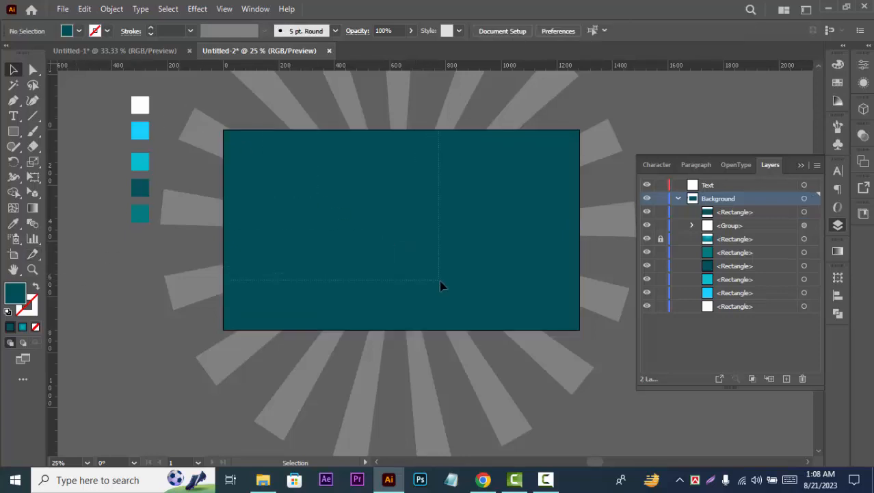
left_click_drag(439, 280, 442, 283)
right_click(457, 280)
left_click(520, 176)
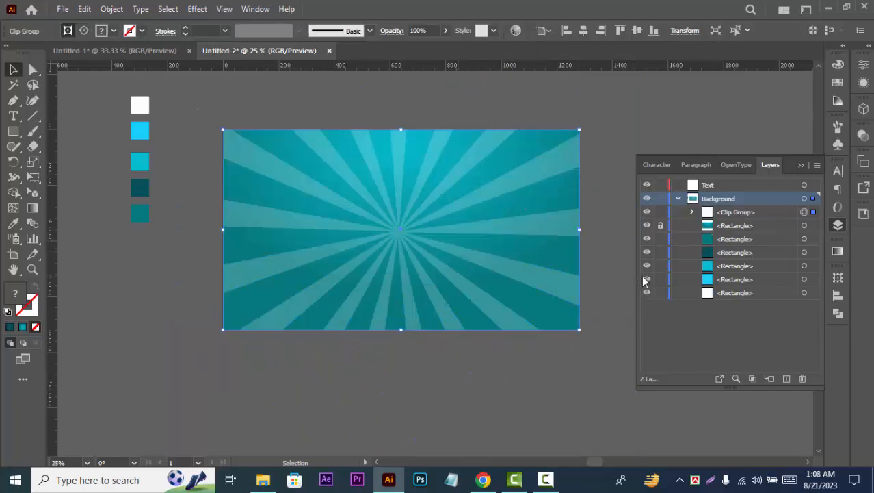
Step: Lower the opacity of the ray group inside the clip group to 10%, and lock the clip group
left_click(661, 226)
left_click(693, 212)
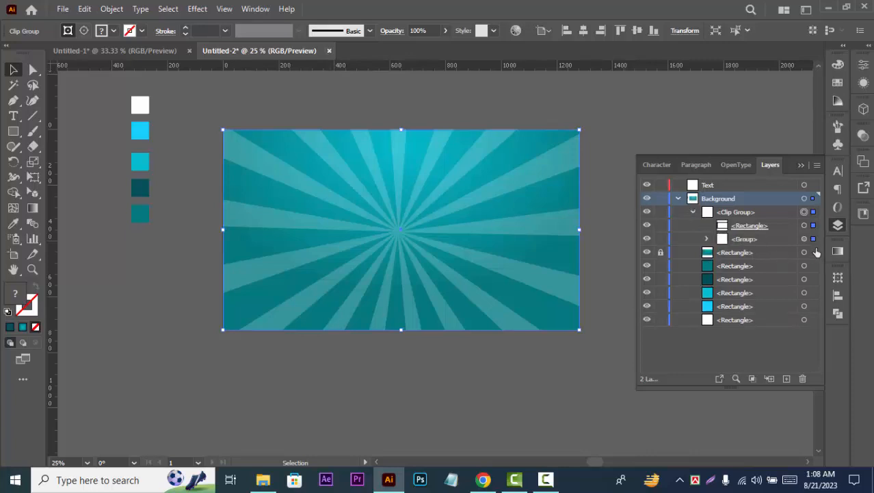
left_click(804, 239)
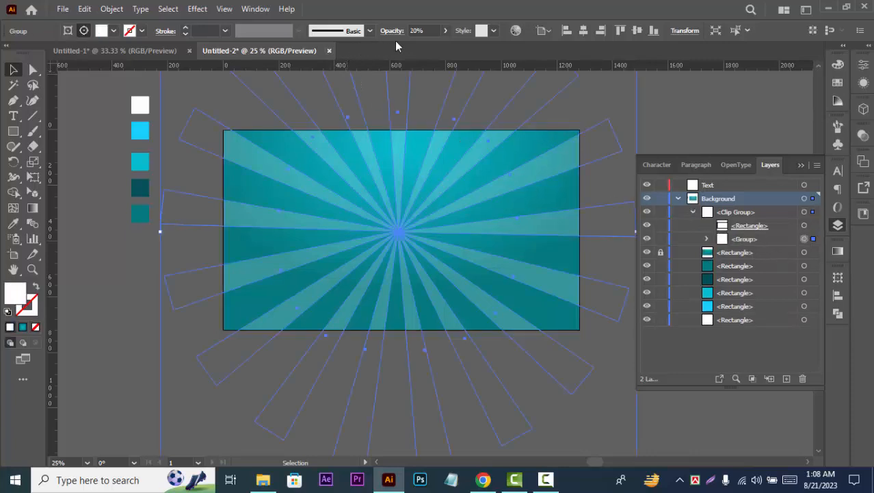
left_click(445, 31)
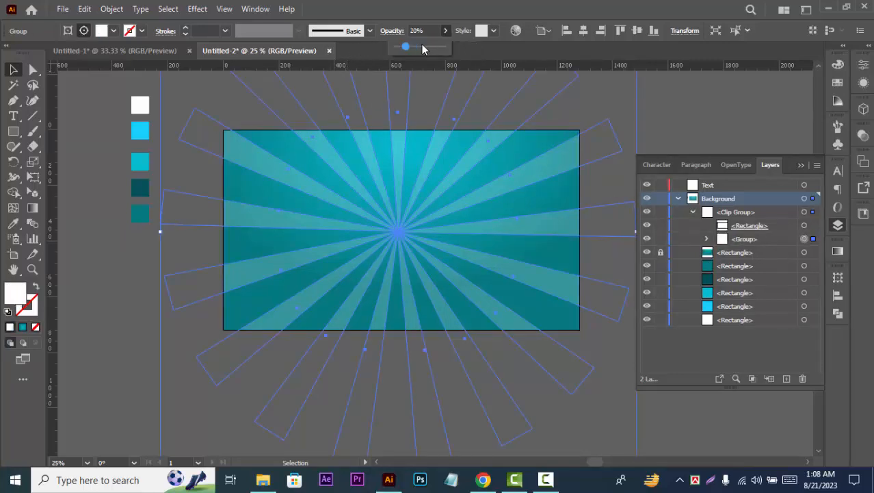
left_click_drag(408, 48, 403, 48)
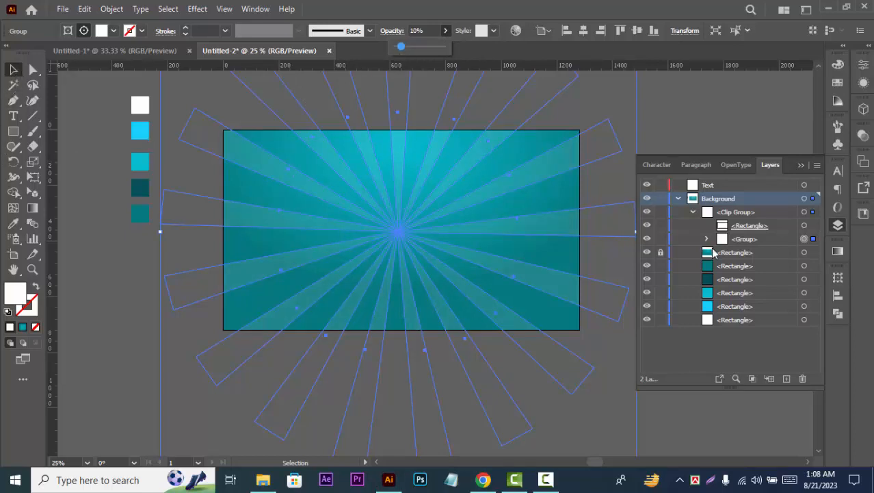
left_click(694, 212)
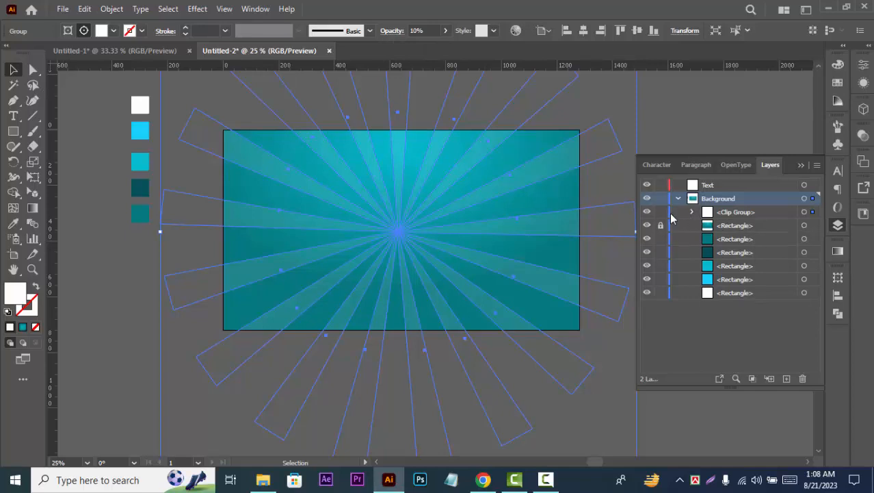
left_click(660, 212)
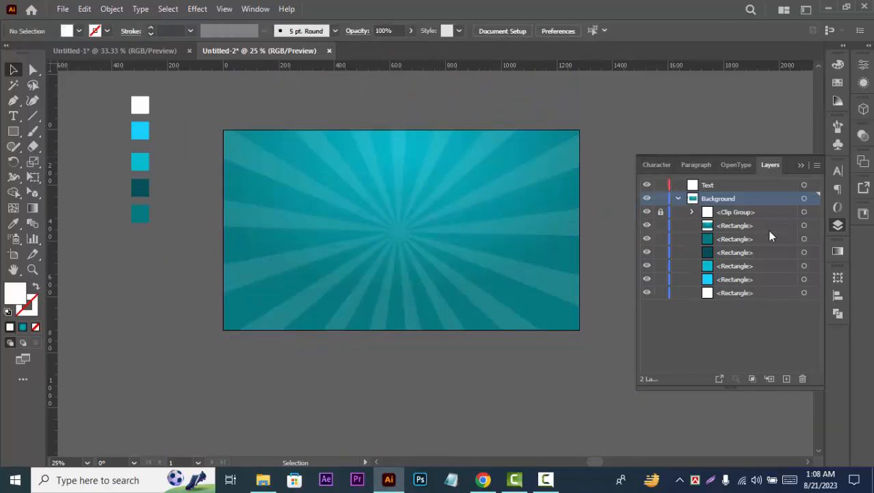
Step: Shrink the background rectangle's radial gradient to about the artboard's width, shift it slightly up and left, and lock the rectangle
left_click(804, 226)
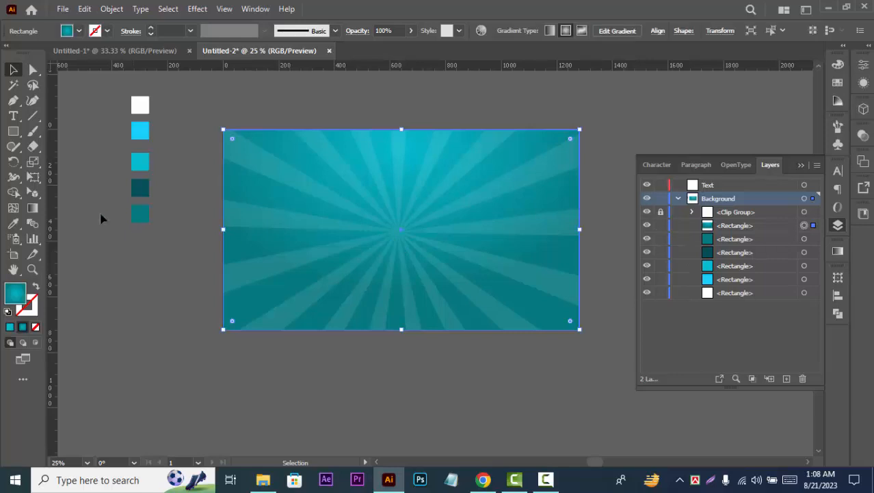
left_click(32, 209)
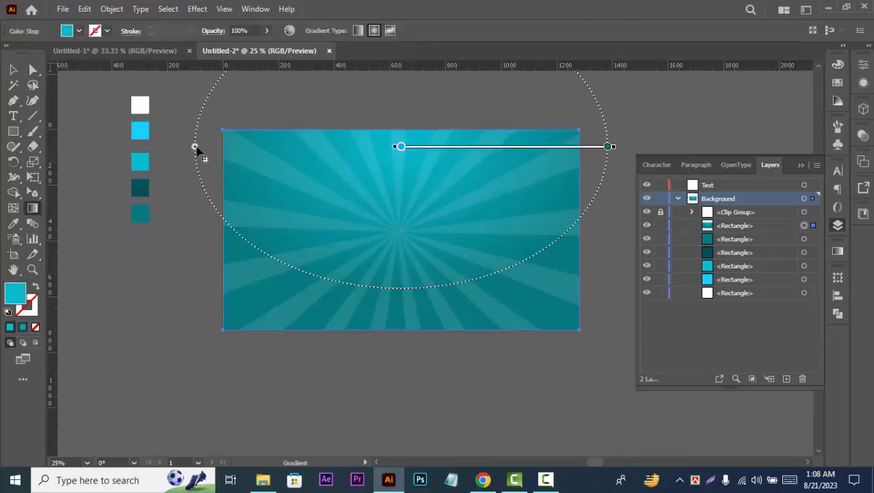
left_click_drag(195, 146, 228, 154)
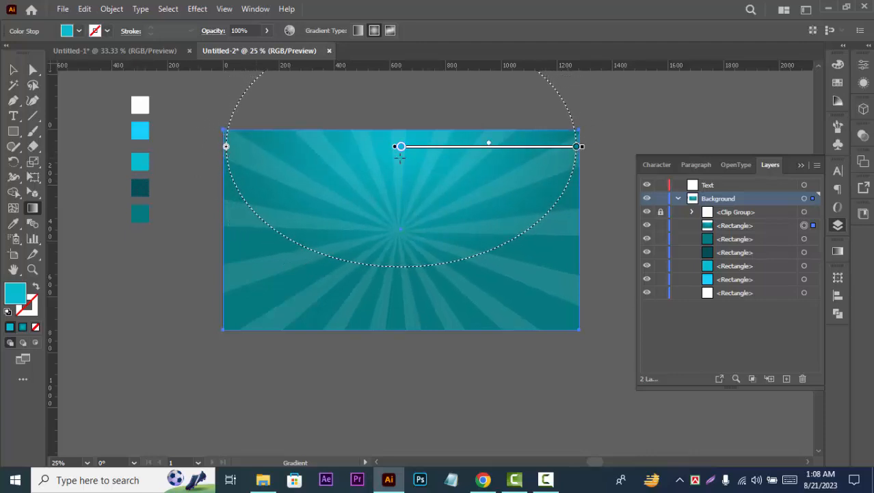
left_click_drag(515, 149, 507, 139)
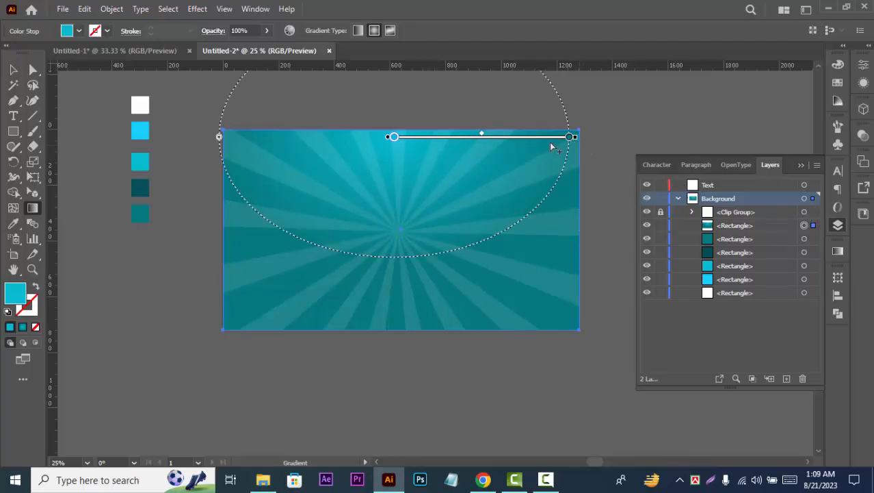
left_click(660, 225)
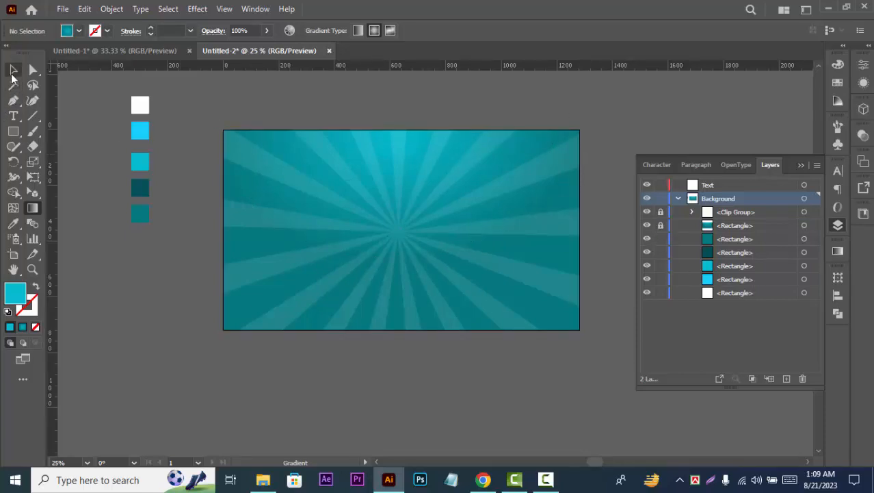
Step: Add the text "Good" in the middle of the artboard and scale it from its center to about 317 pt
left_click(13, 69)
left_click(13, 115)
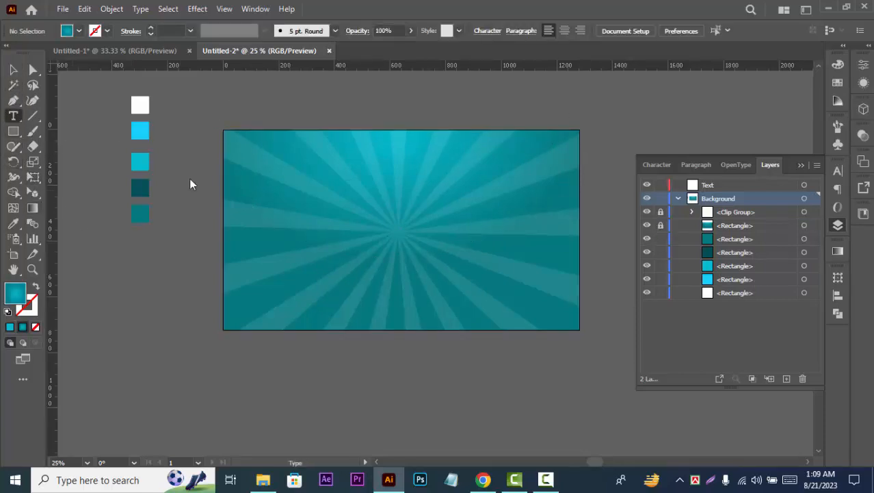
left_click(119, 50)
left_click(262, 50)
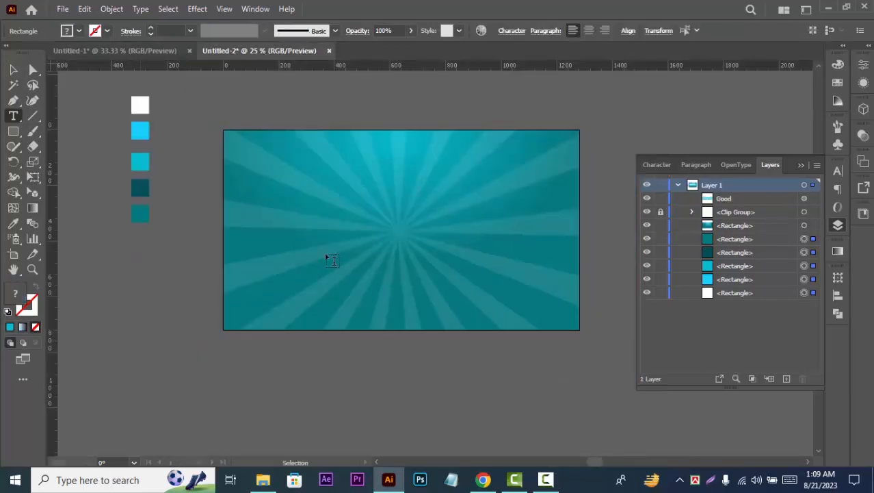
left_click(372, 236)
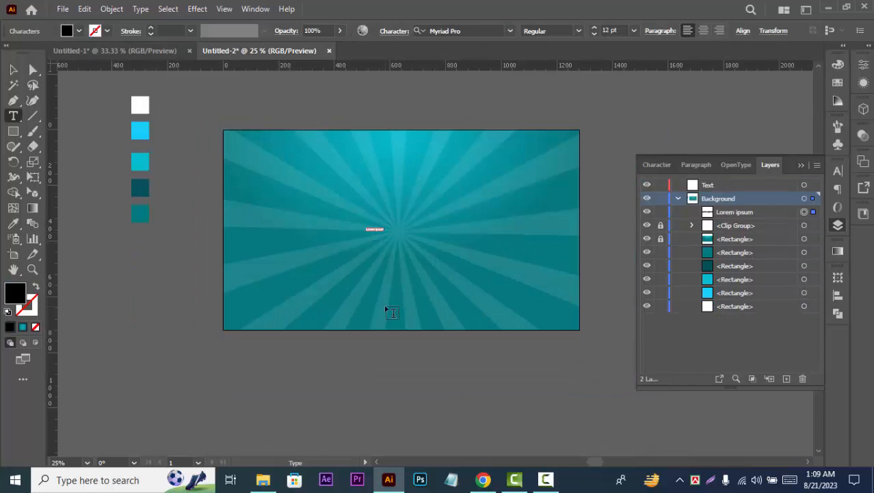
type("Good")
key("Escape")
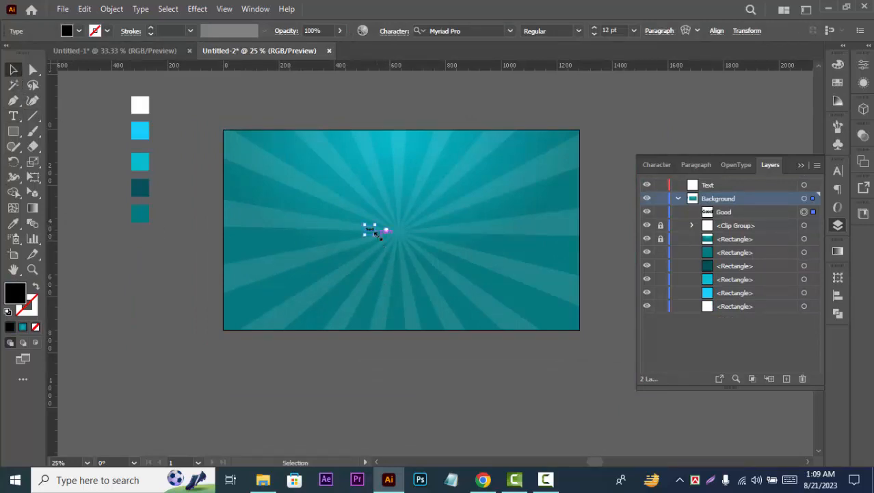
left_click_drag(375, 234, 472, 277)
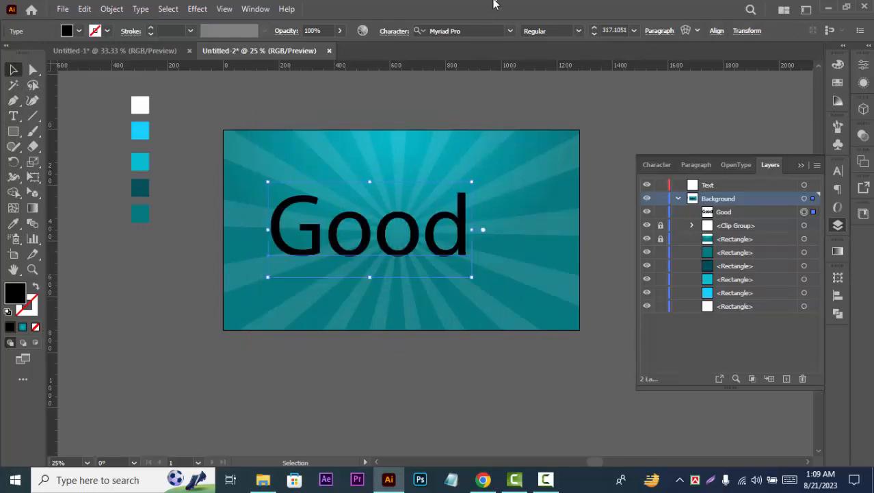
Step: Change the font of the "Good" text to Montserrat Black
left_click(466, 30)
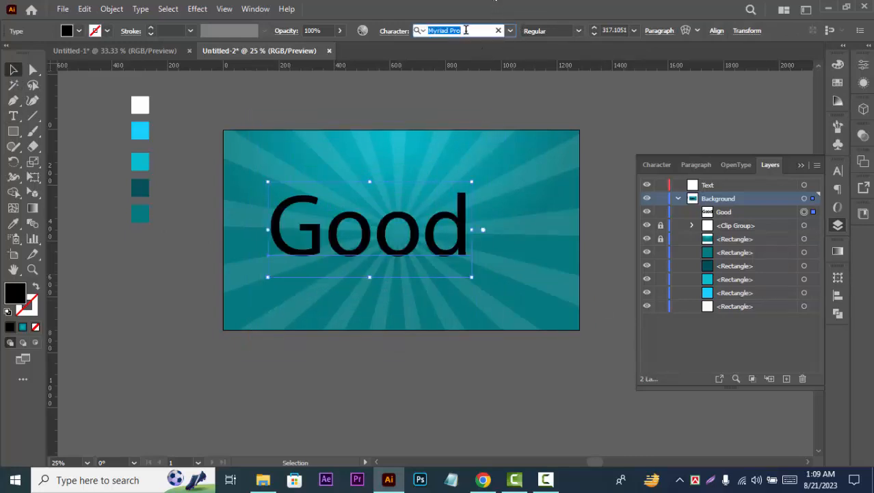
type("mon")
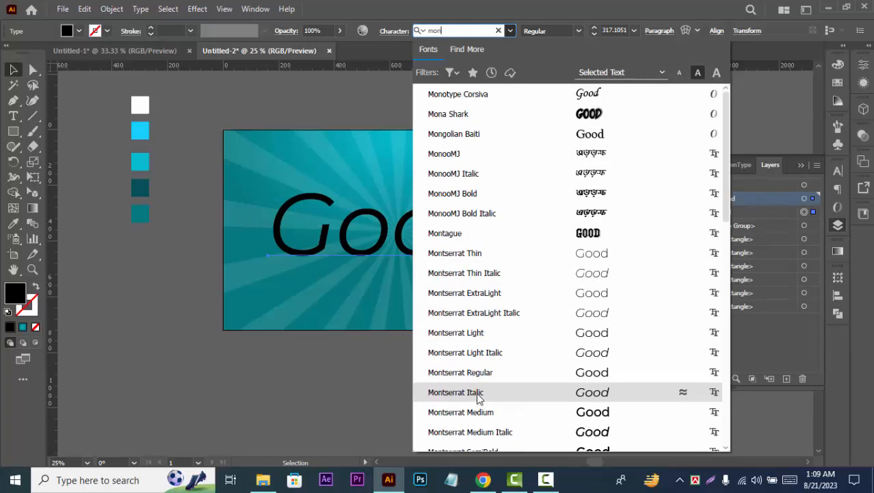
scroll(471, 335, "down", 3)
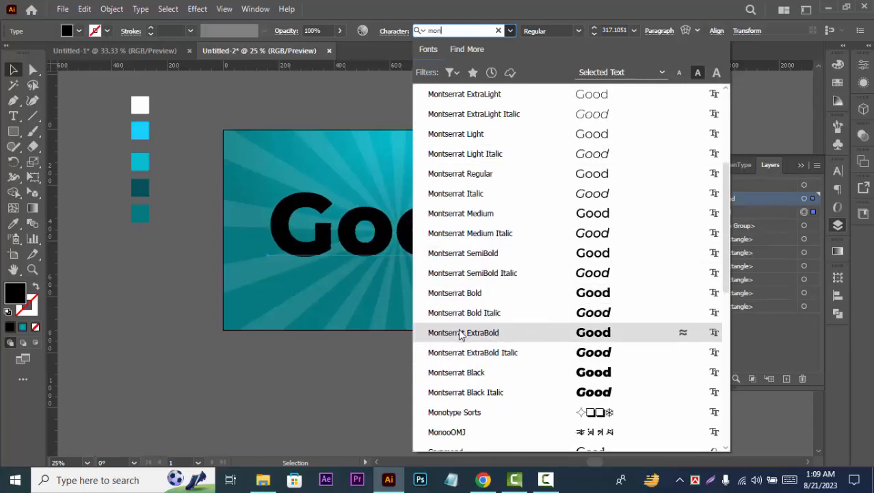
left_click(458, 370)
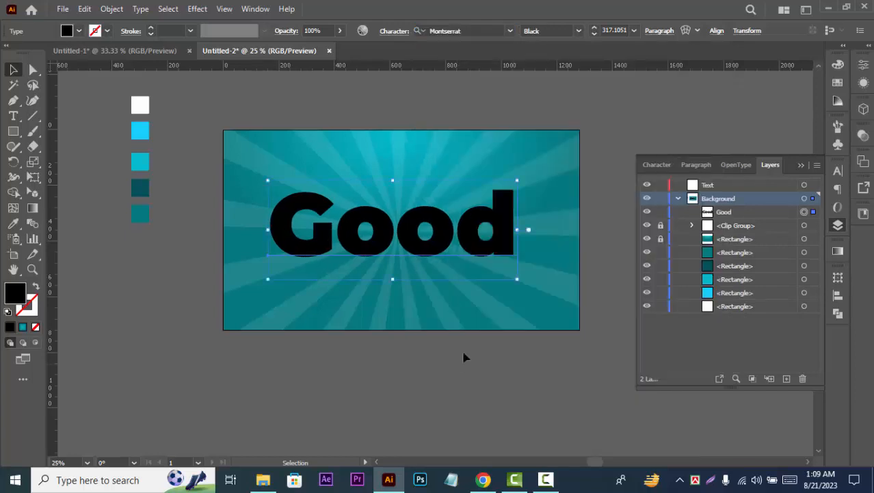
Step: Center the "Good" text horizontally on the artboard and enlarge it from its center to about 332 pt
left_click(717, 31)
left_click(604, 69)
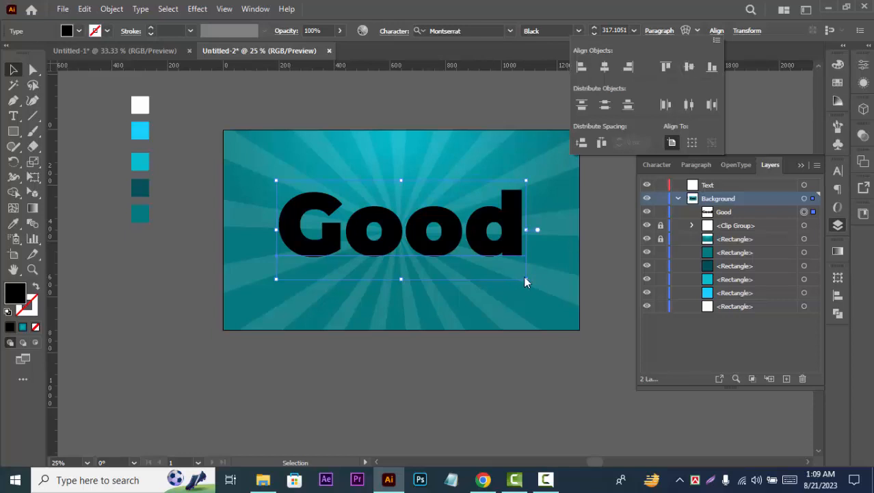
left_click_drag(524, 280, 533, 286)
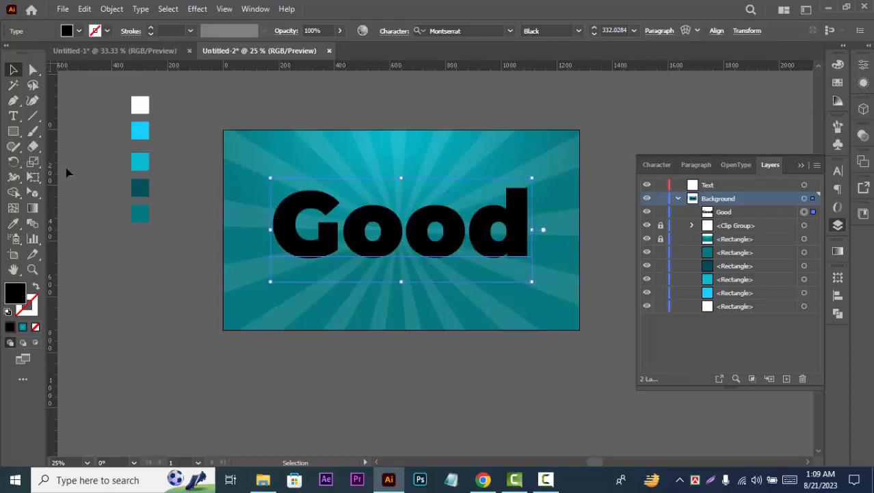
Step: Remove the fill color from the "Good" text and move it into the Text layer
left_click(79, 31)
left_click(8, 53)
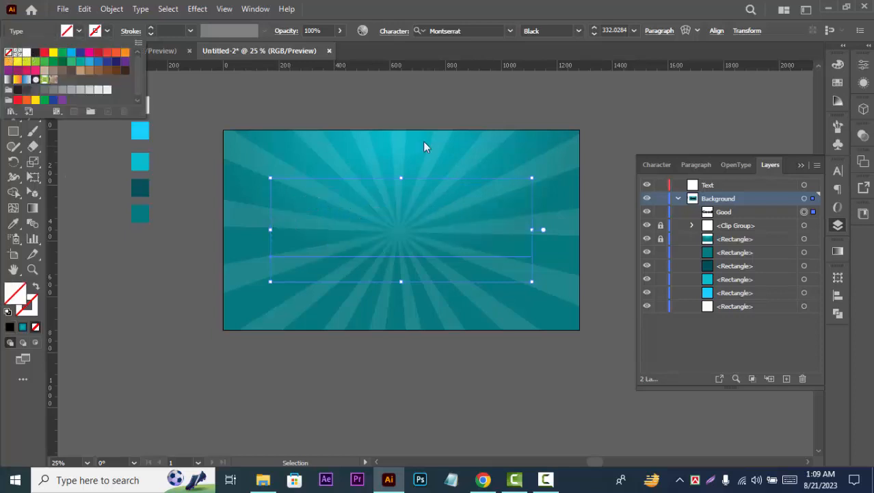
left_click(800, 168)
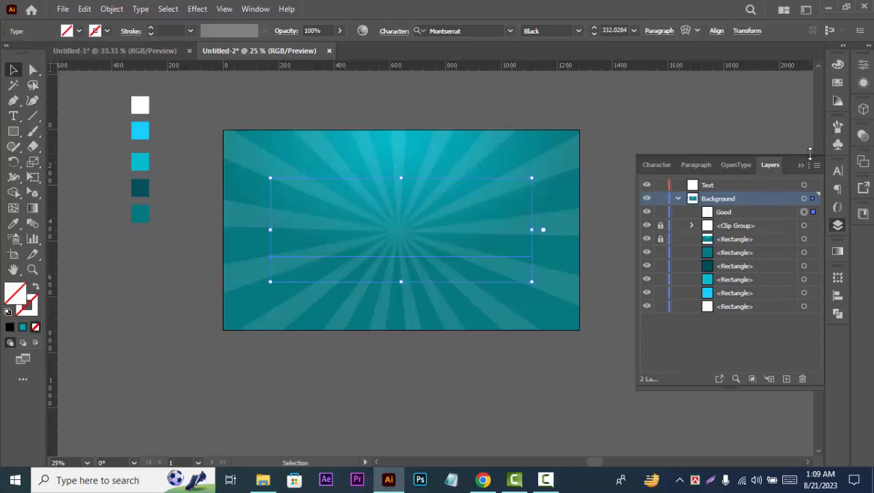
left_click_drag(741, 214, 736, 186)
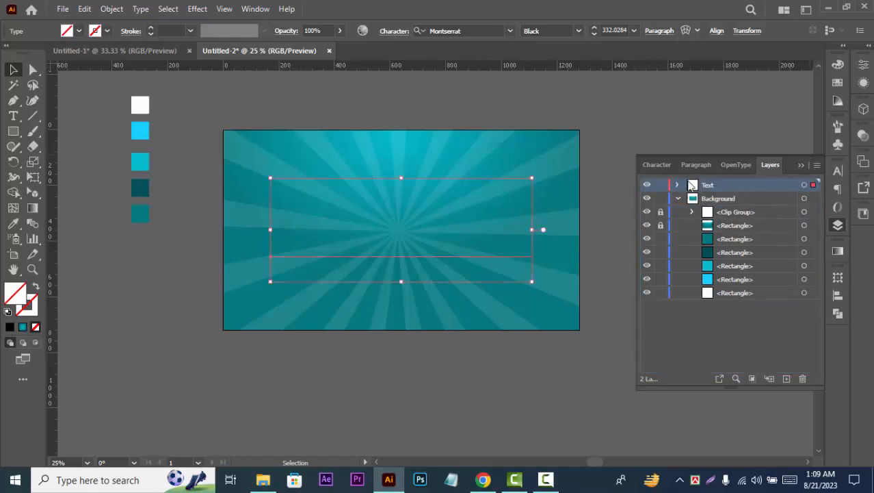
Step: Add a new fill to the "Good" text object in its appearance attributes
left_click(864, 83)
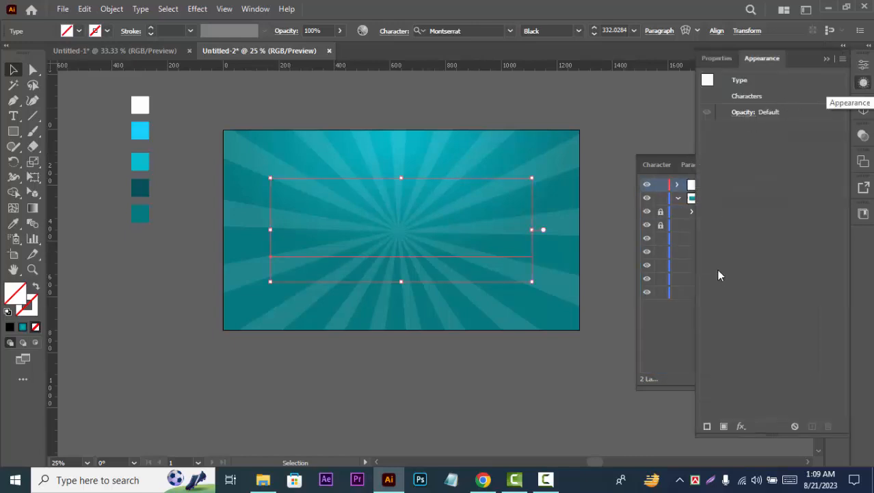
left_click(678, 164)
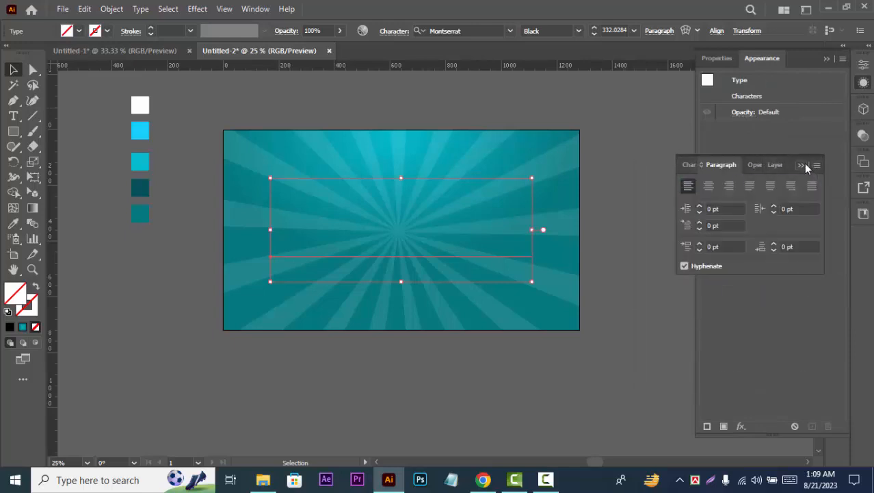
left_click(804, 164)
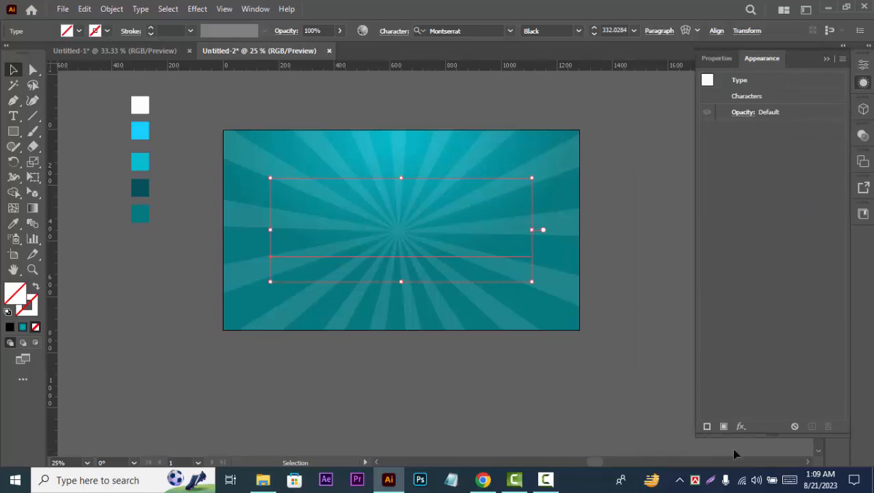
left_click(724, 426)
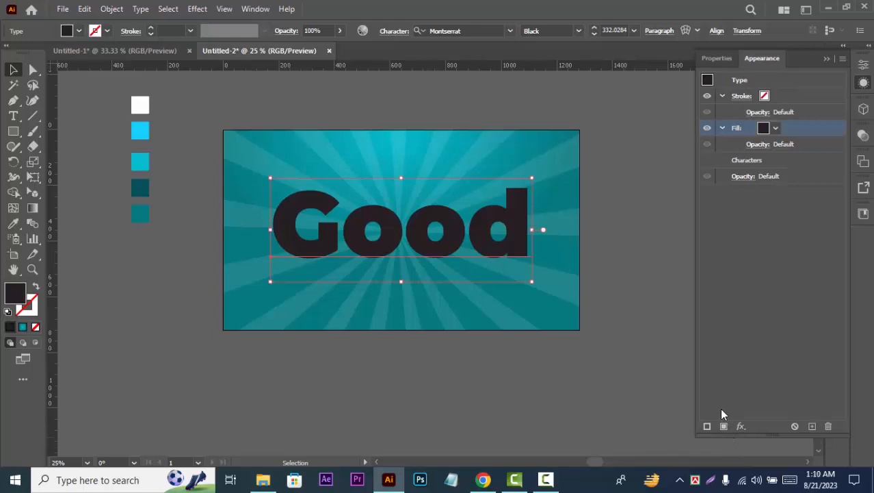
Step: Color the "Good" text's fill with the medium teal of the third swatch using the Eyedropper
left_click(765, 128)
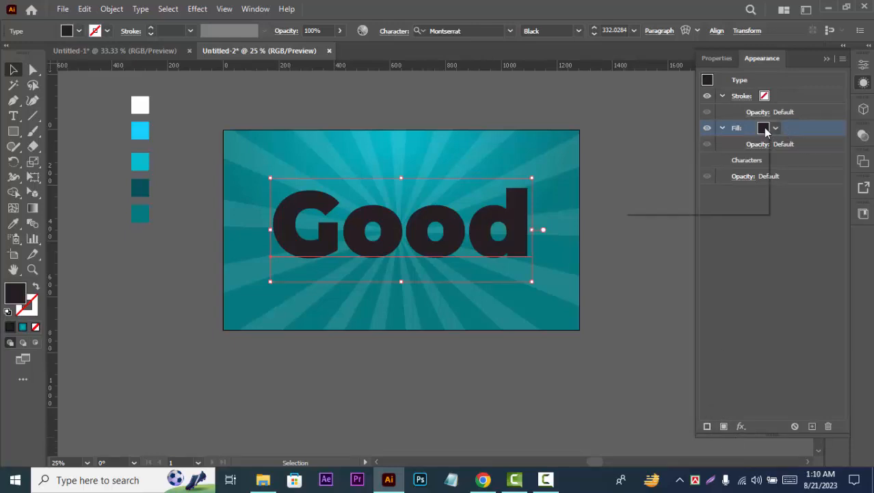
left_click(15, 227)
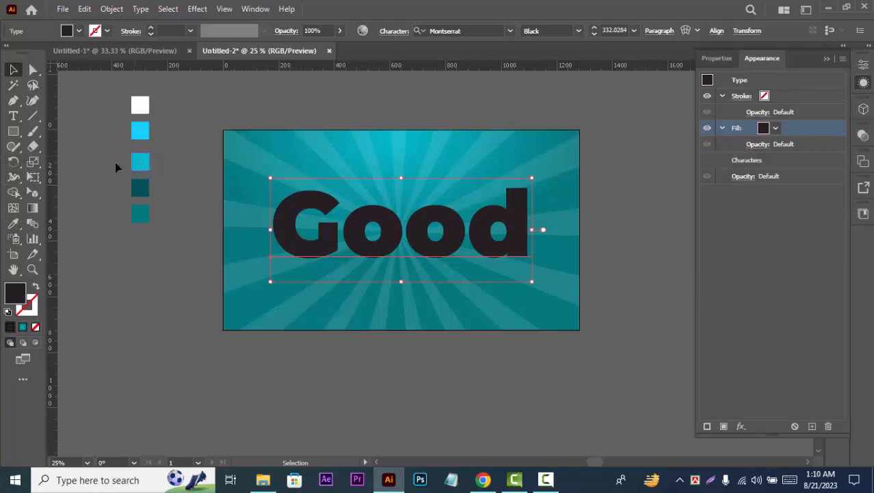
left_click(13, 223)
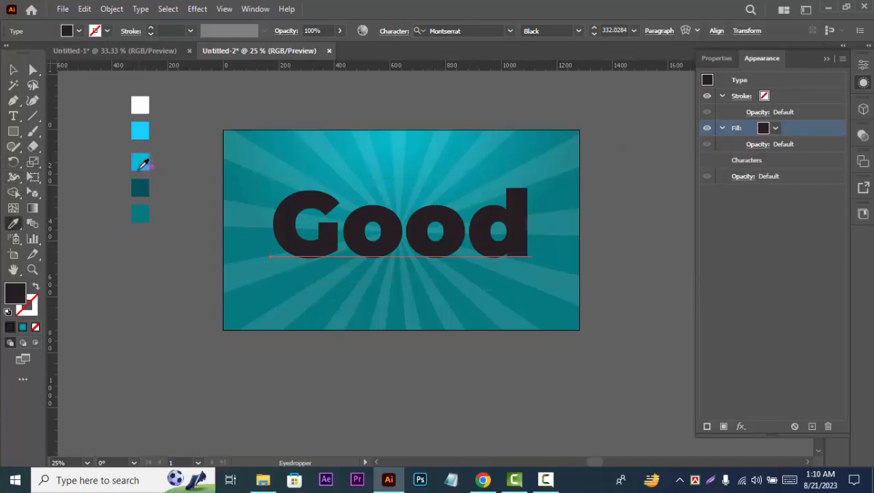
left_click(141, 161)
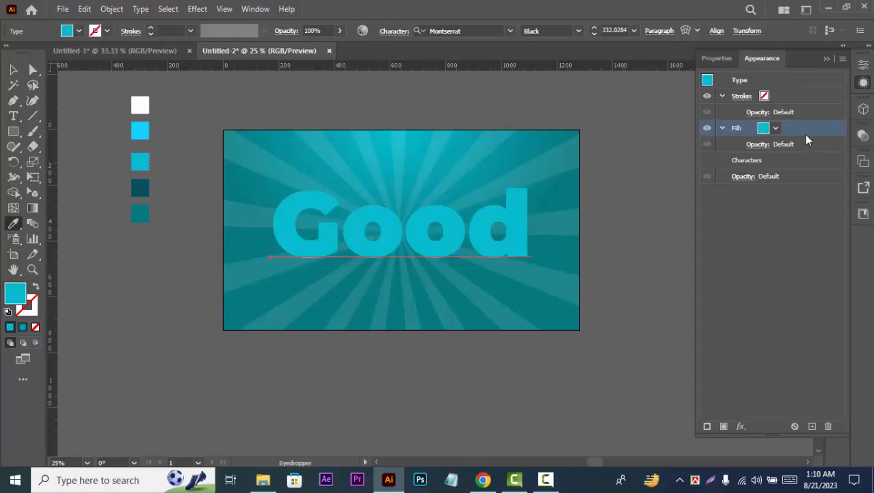
Step: Duplicate the text's teal fill and give the lower copy a Transform effect moving -0.4 px horizontally and 0.4 px vertically
left_click(813, 426)
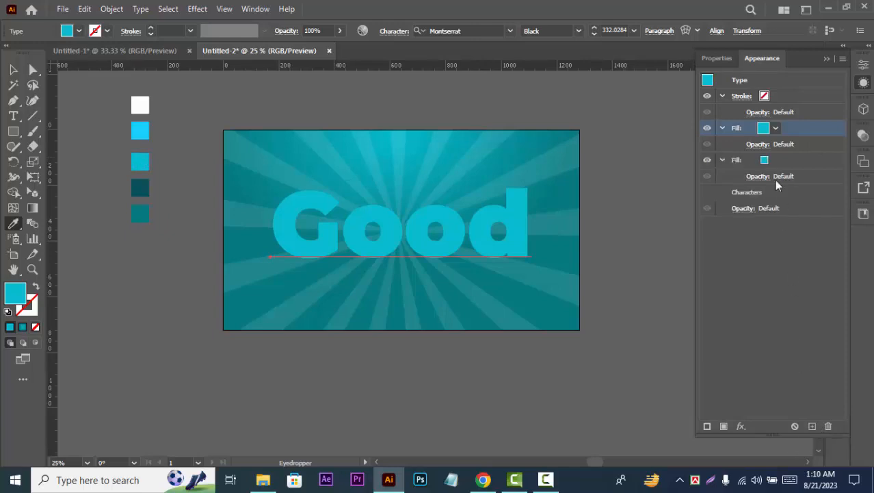
left_click(782, 159)
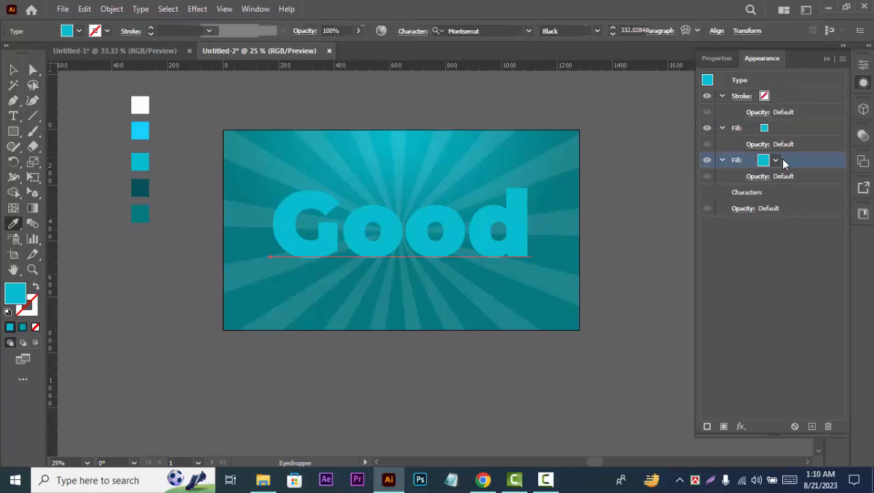
left_click(740, 425)
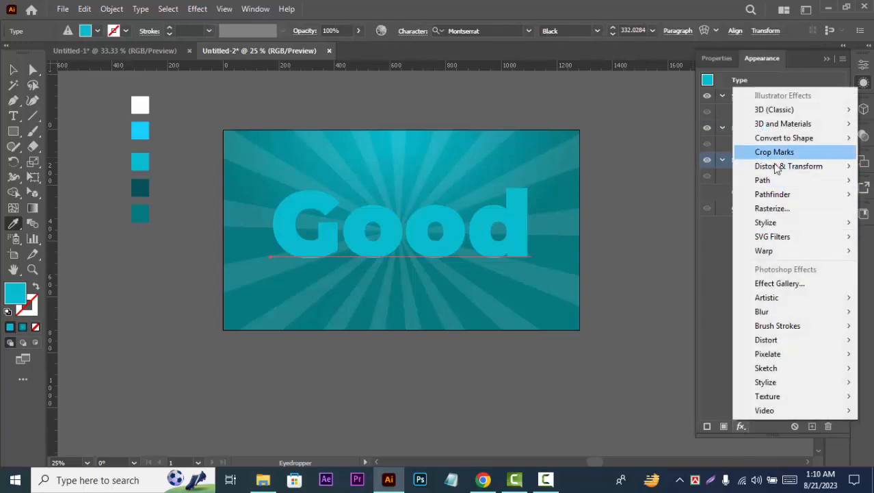
mouse_move(776, 171)
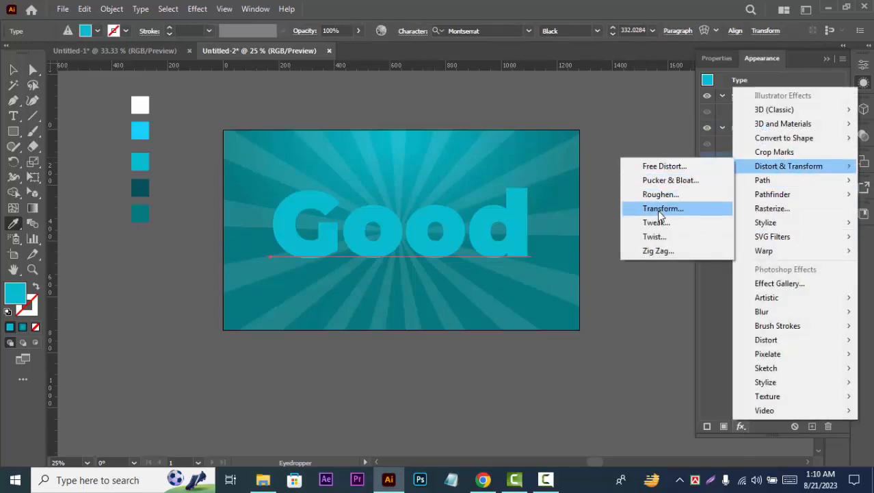
left_click(658, 208)
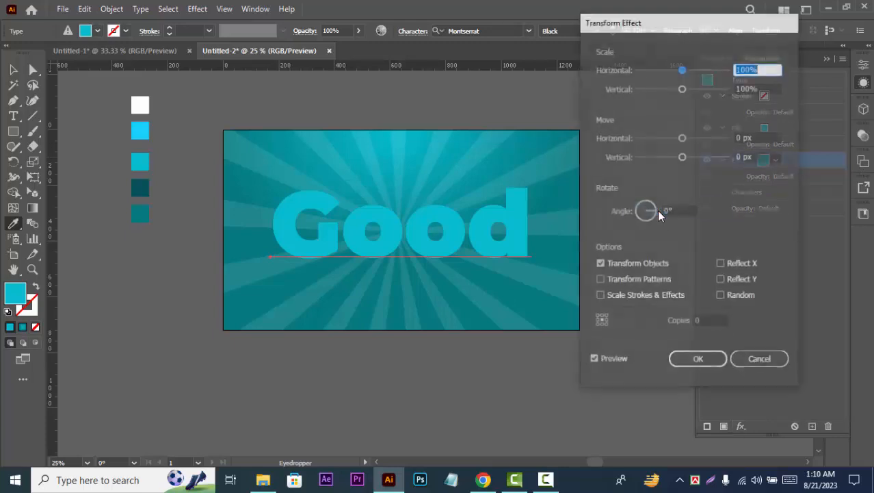
left_click(755, 136)
type("-0.")
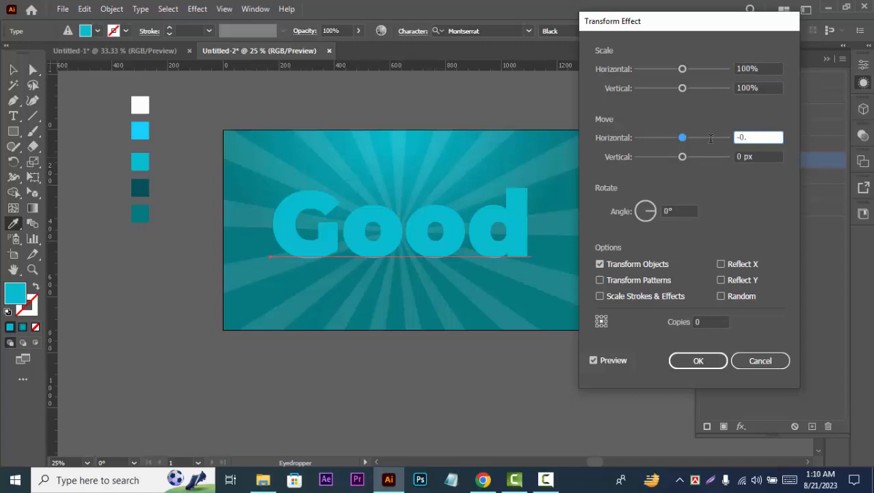
type("4")
left_click(753, 157)
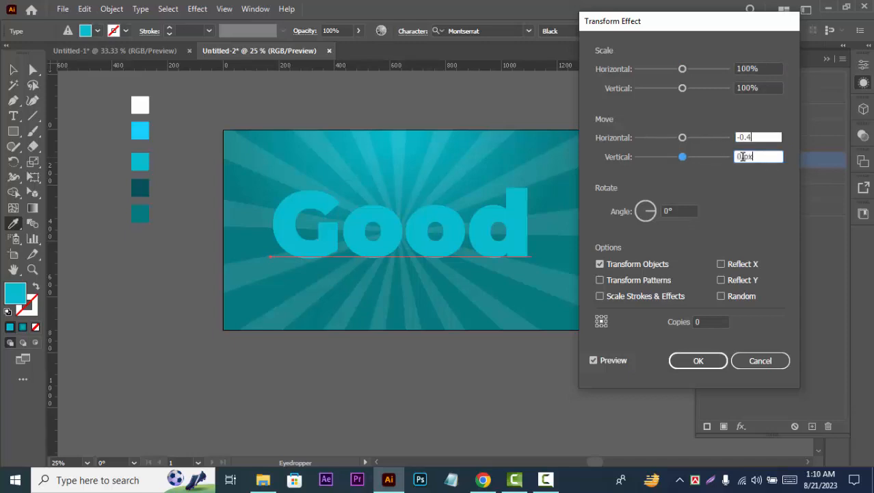
type("0")
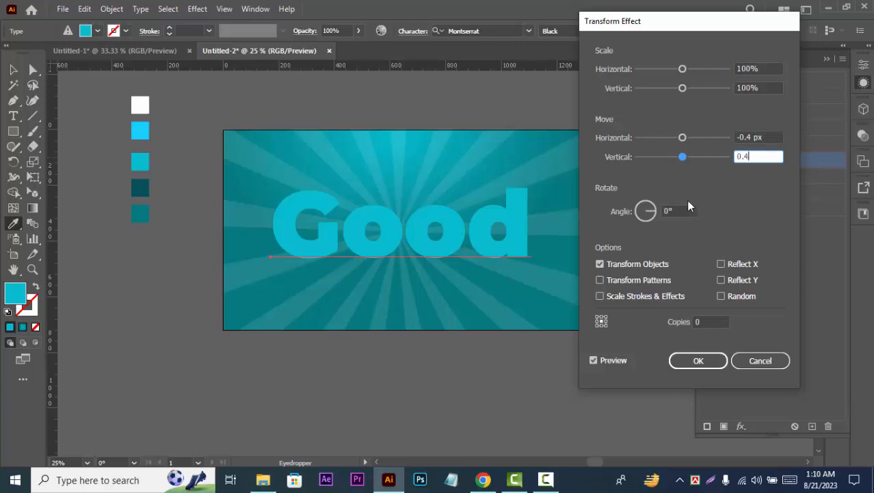
type(".4")
Step: Set the Transform effect to 47 copies and apply it to the lower fill
left_click(708, 323)
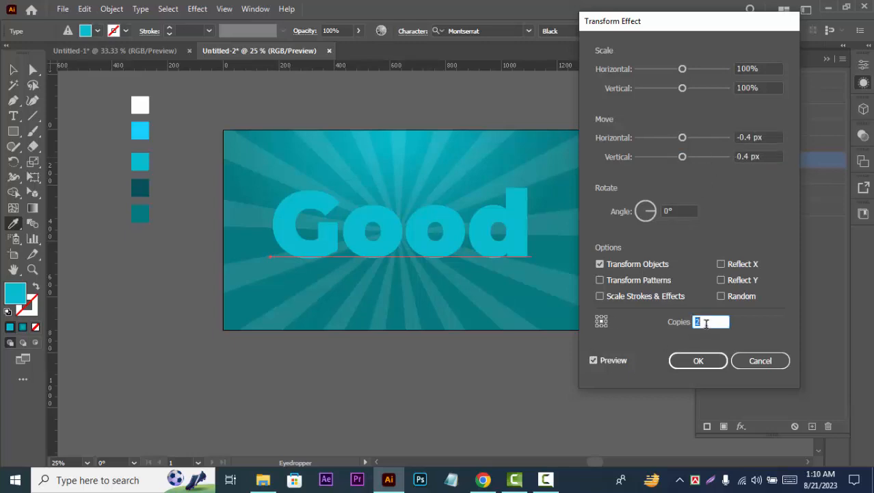
key("Up")
key("Up")
key("Up")
key("Up")
key("Up")
key("Up")
key("Up")
key("Up")
key("Up")
key("Up")
key("Up")
key("Up")
key("Up")
key("Up")
key("Up")
key("Up")
key("Up")
key("Up")
key("Up")
key("Up")
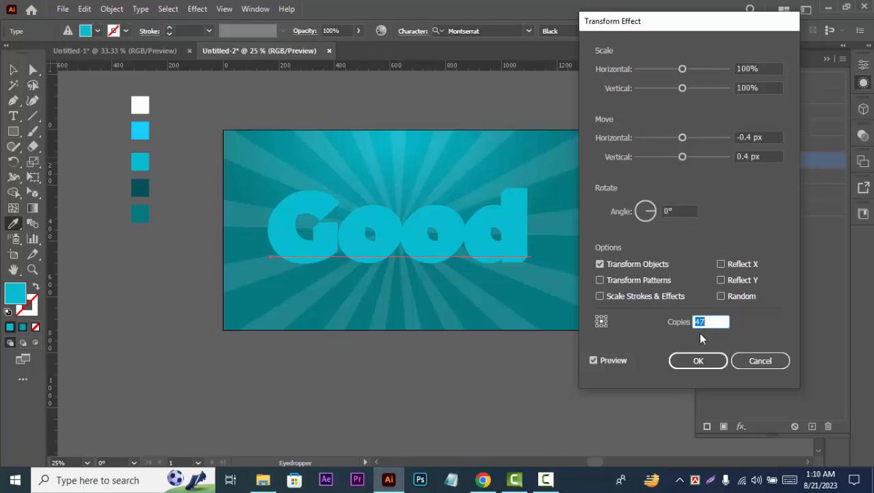
left_click(711, 361)
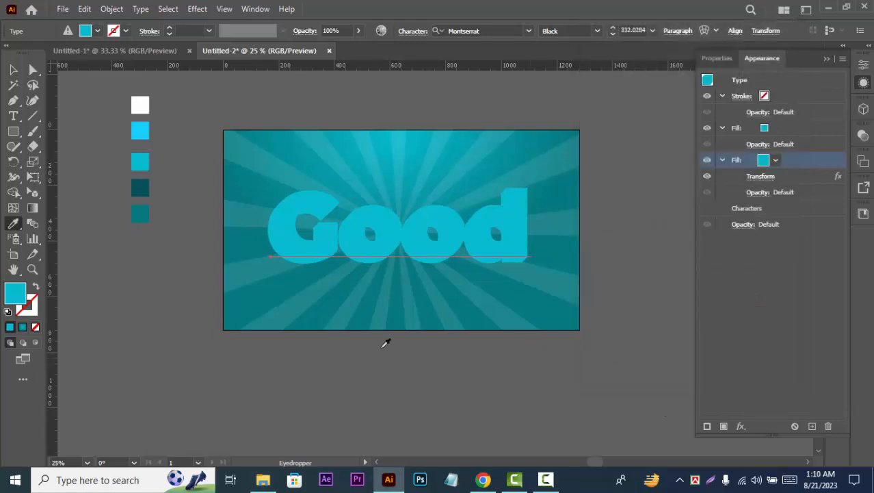
Step: Recolor the "Good" text's lower, transformed fill with the dark teal of the fourth swatch, and deselect the text
left_click(13, 71)
left_click(197, 376)
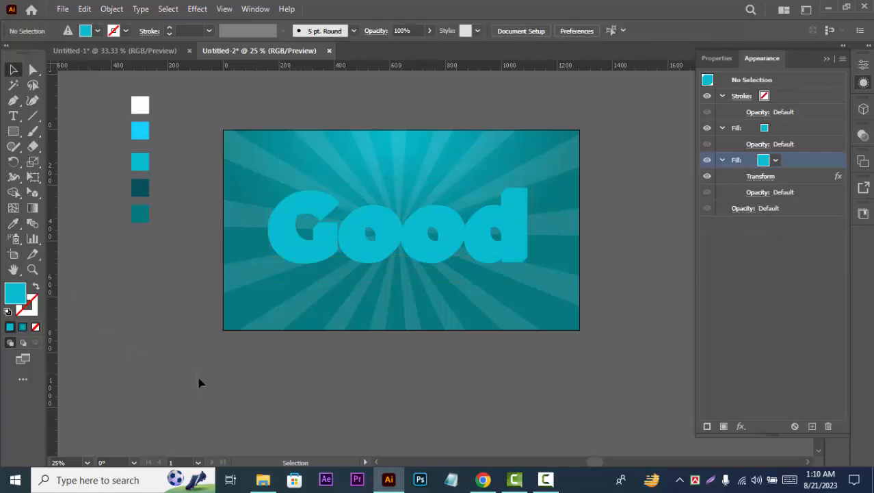
key("ctrl+=")
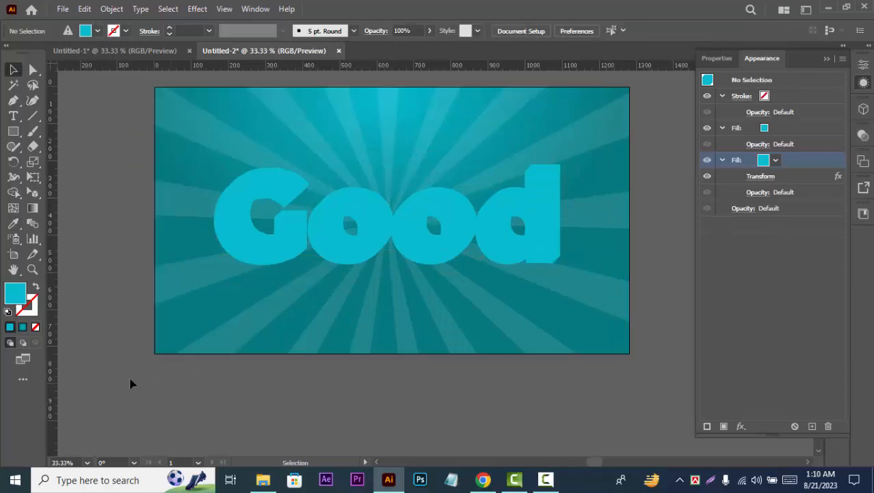
key("ctrl+minus")
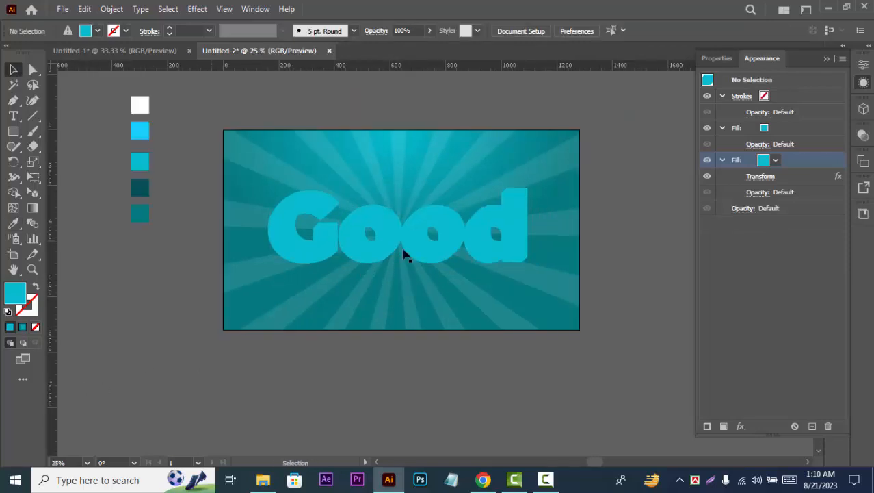
left_click(369, 246)
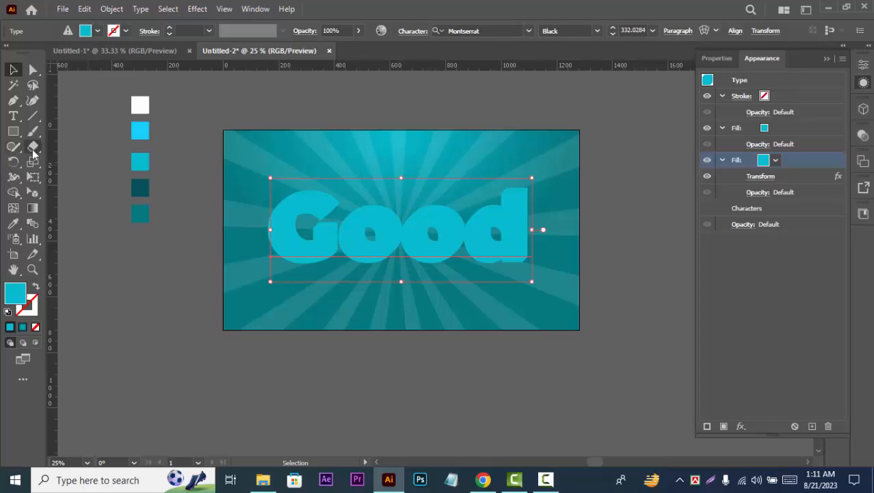
left_click(13, 223)
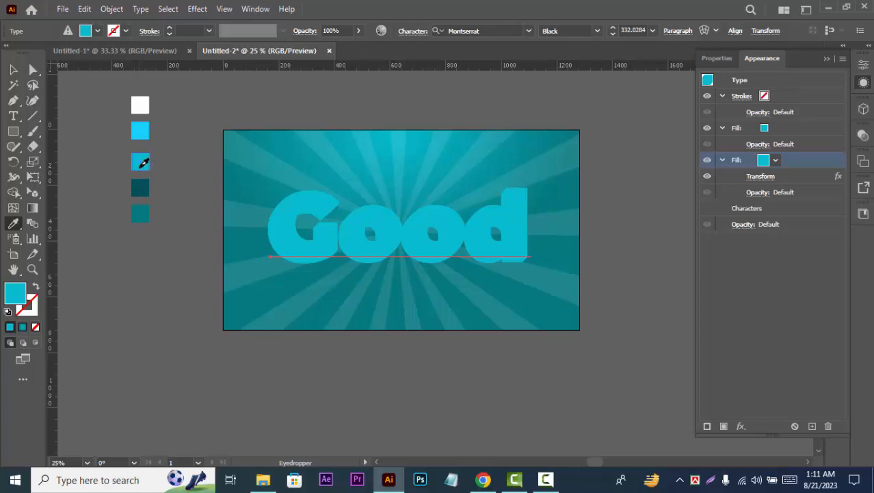
left_click(141, 184)
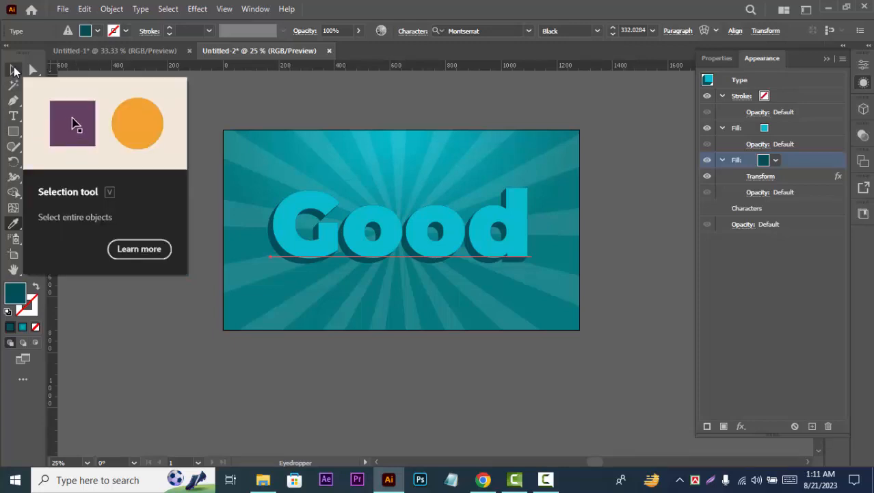
left_click(14, 68)
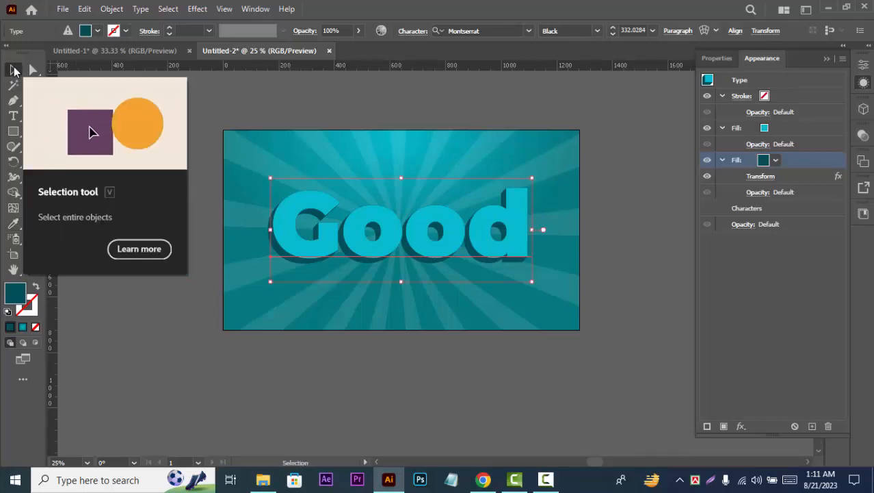
left_click(115, 312)
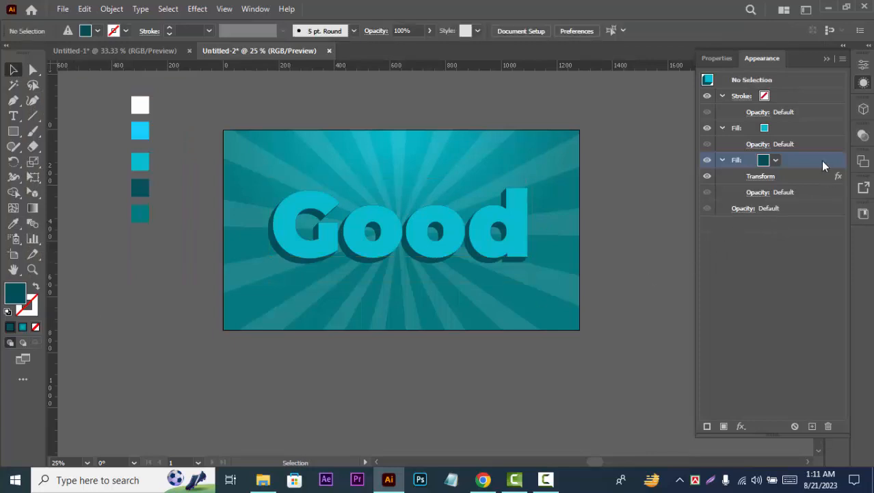
key("ctrl+equal")
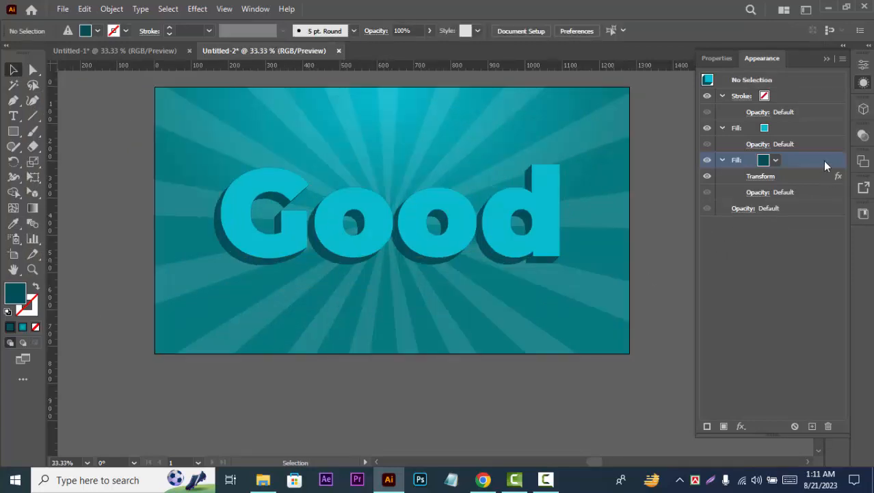
left_click(813, 425)
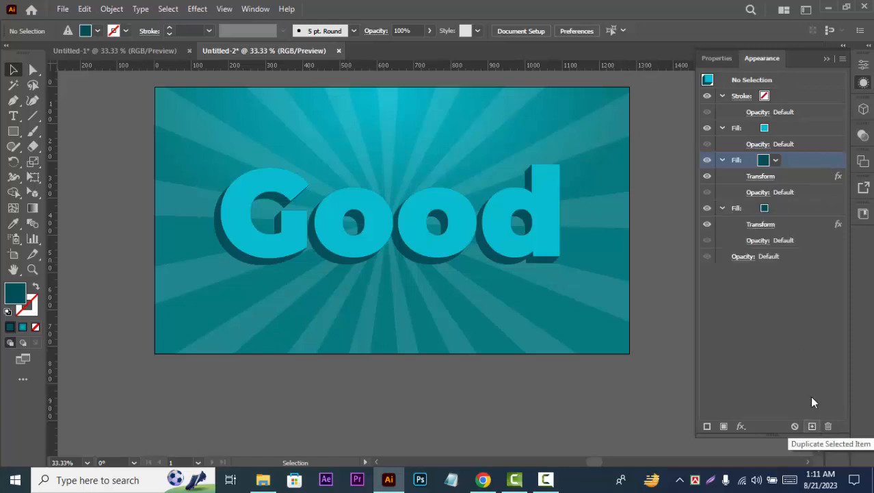
left_click(793, 211)
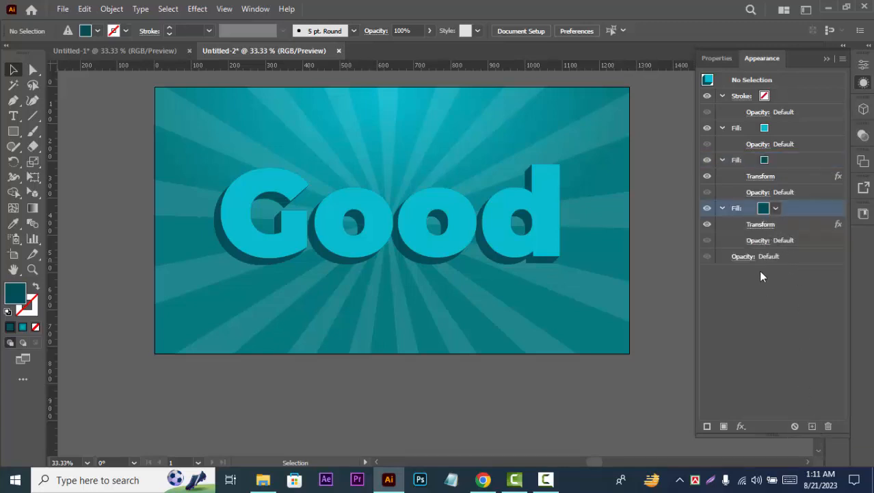
left_click(741, 426)
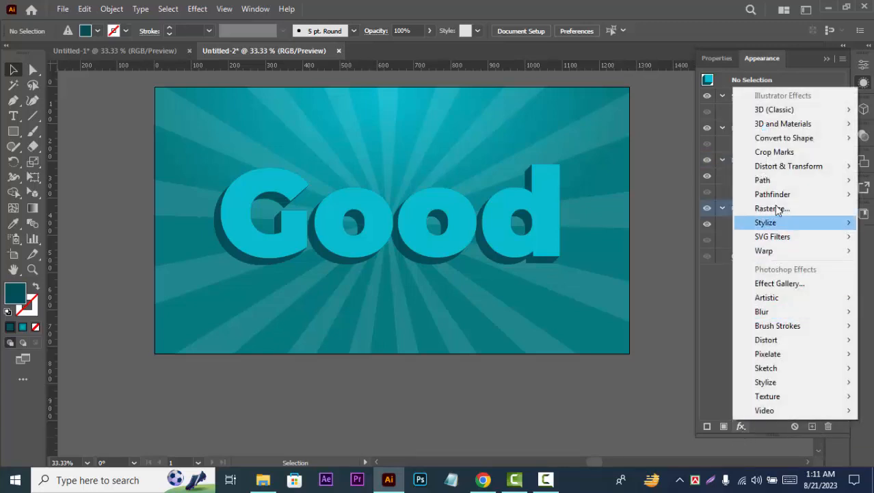
mouse_move(770, 222)
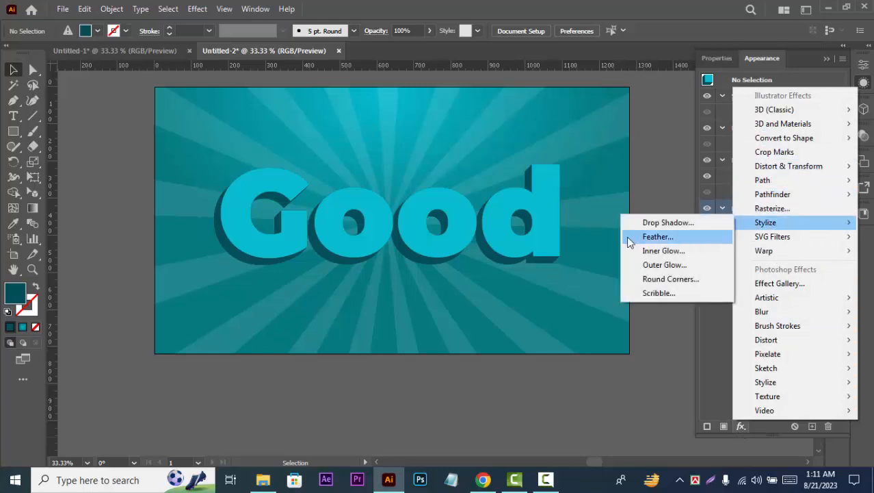
left_click(645, 220)
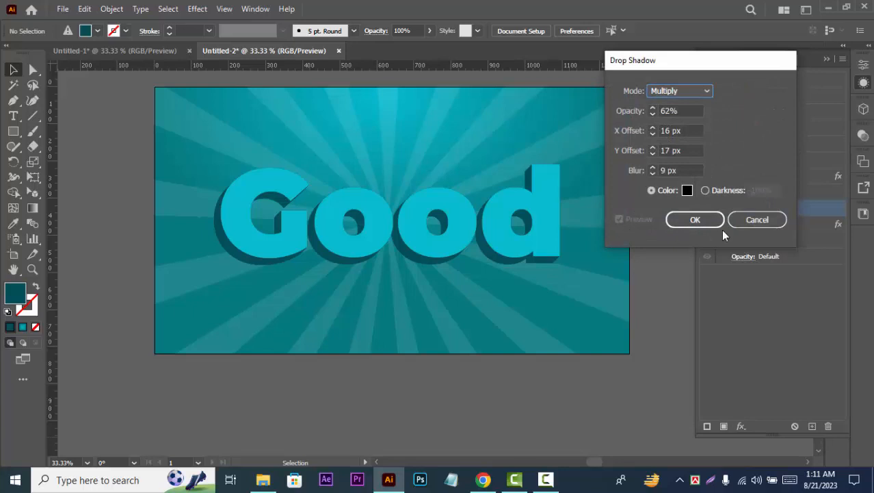
left_click(756, 220)
Step: Duplicate the dark teal transformed fill of the "Good" text and target the lower copy
left_click(452, 250)
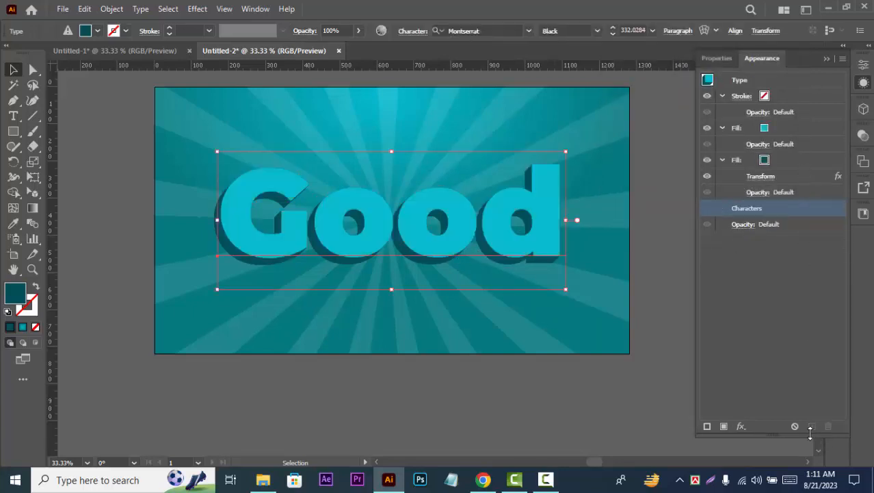
left_click(806, 163)
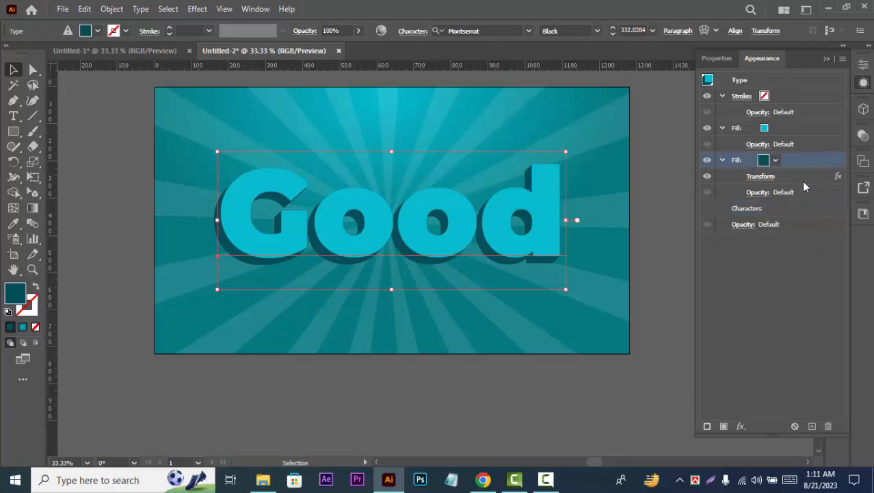
left_click(812, 425)
left_click(797, 223)
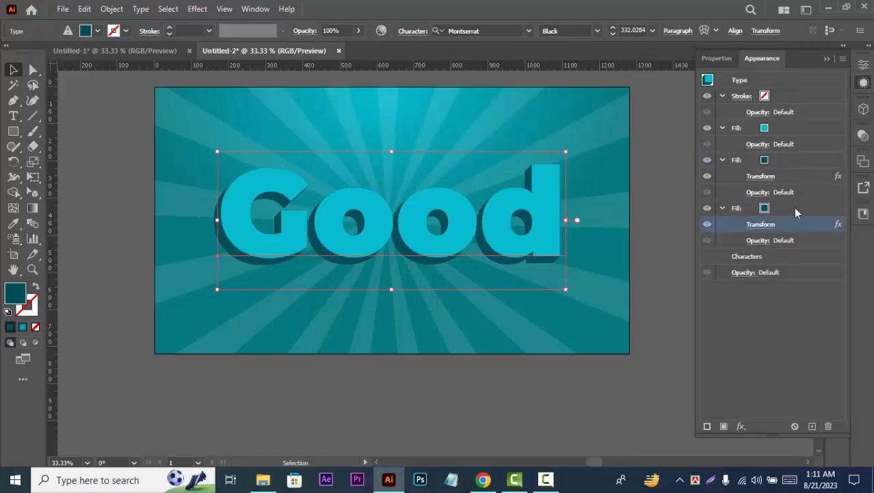
left_click(794, 208)
Step: Add a Drop Shadow effect with a 5 px blur to the "Good" text's lowest dark teal fill
left_click(741, 425)
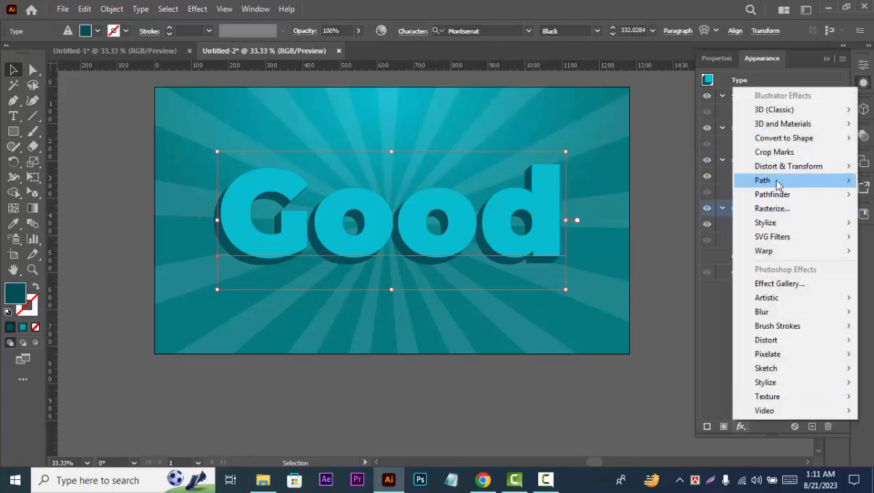
mouse_move(776, 222)
left_click(676, 223)
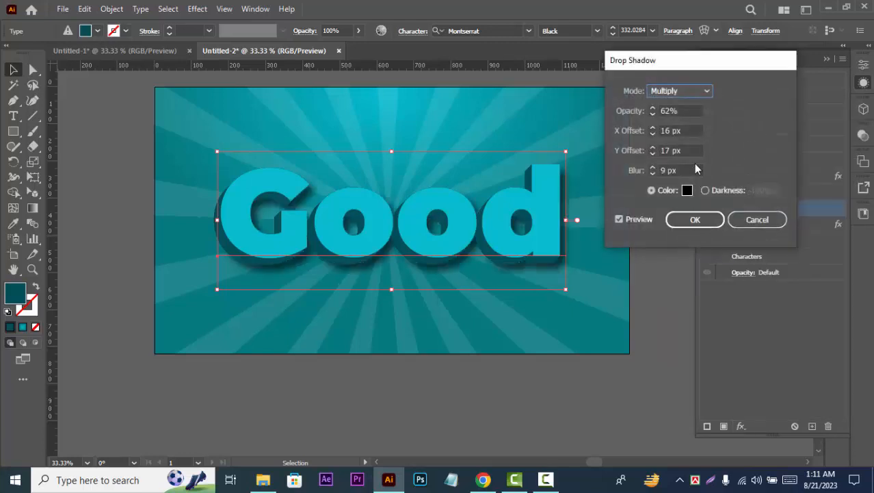
left_click(668, 170)
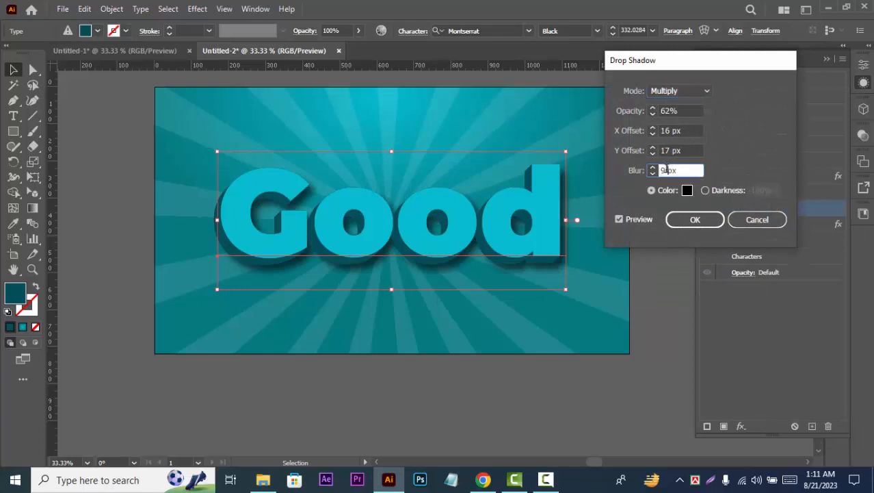
key("Down")
Step: Set the drop shadow's X and Y offsets to 13 px each and apply the effect
left_click(671, 147)
key("Down")
key("Down")
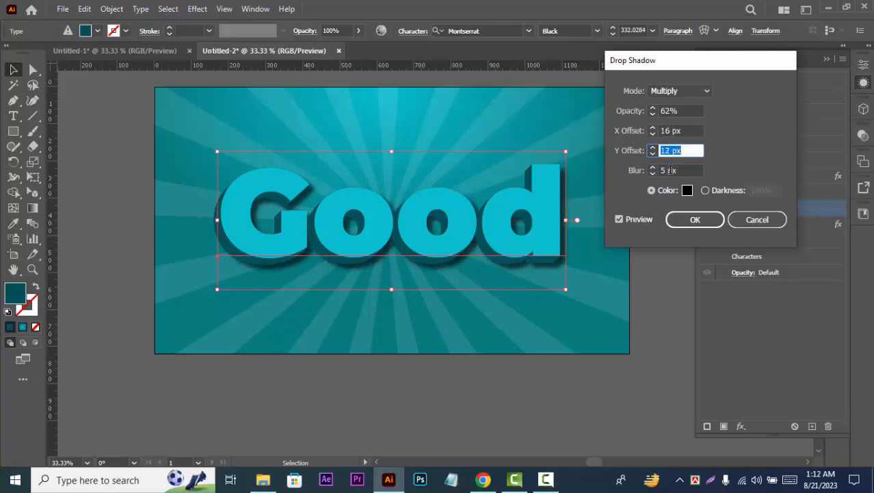
key("Up")
left_click(671, 130)
key("Down")
key("Down")
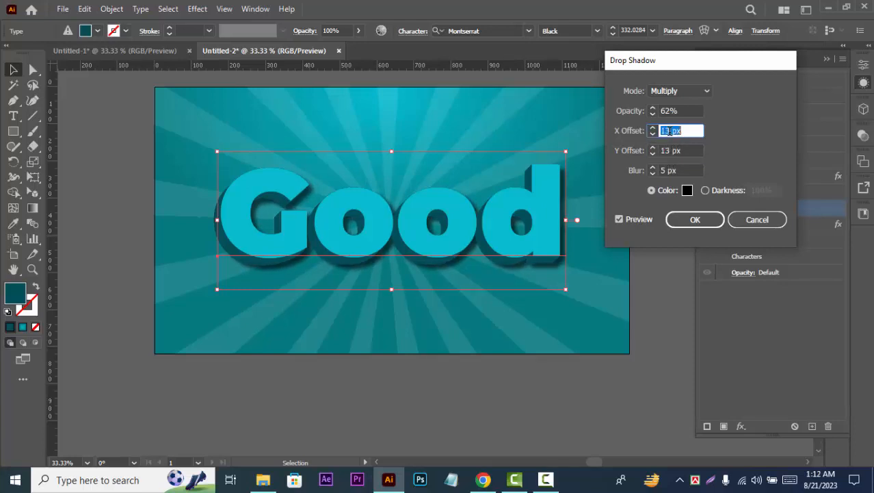
left_click(697, 219)
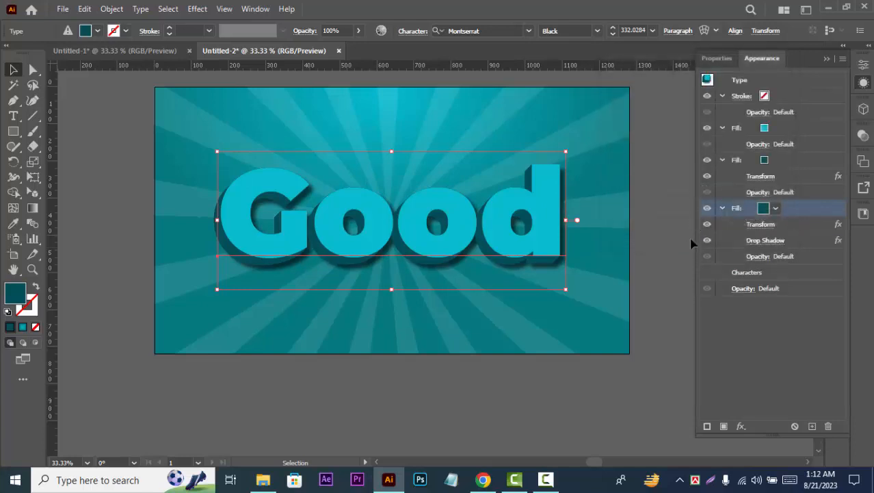
Step: Duplicate the text's top teal fill, set the upper copy's blend mode to Soft Light, and deselect the text
left_click(802, 130)
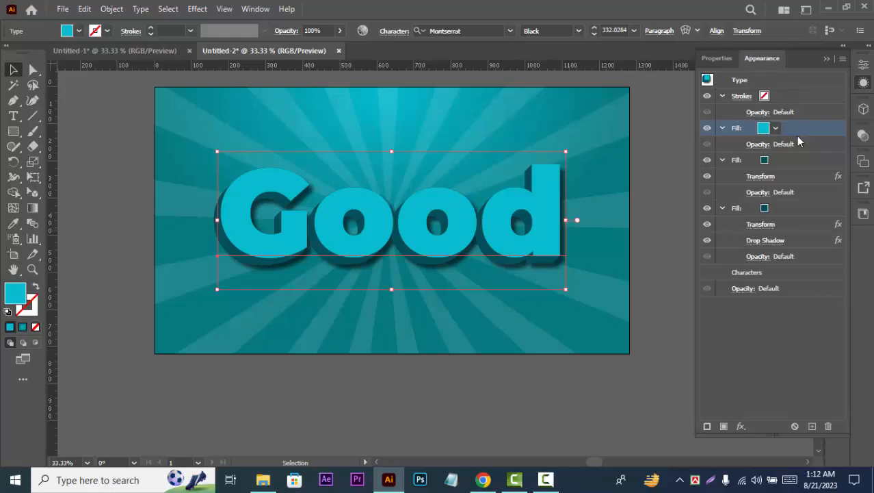
left_click(812, 426)
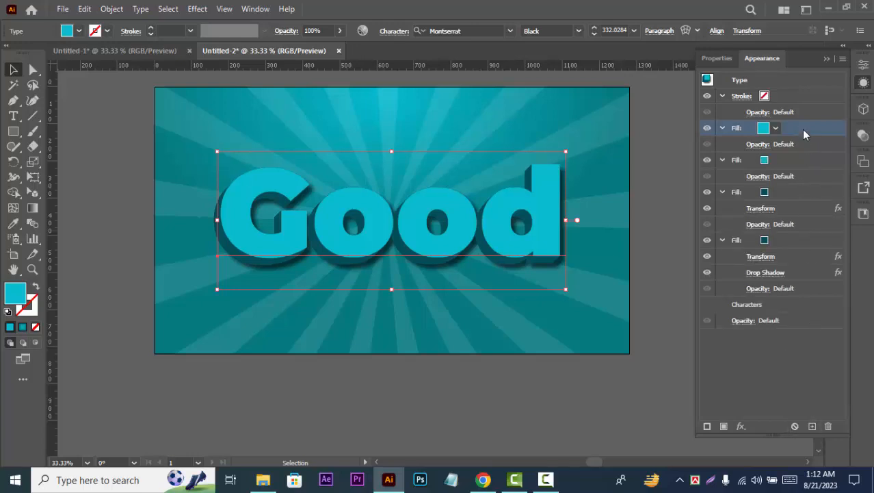
left_click(765, 145)
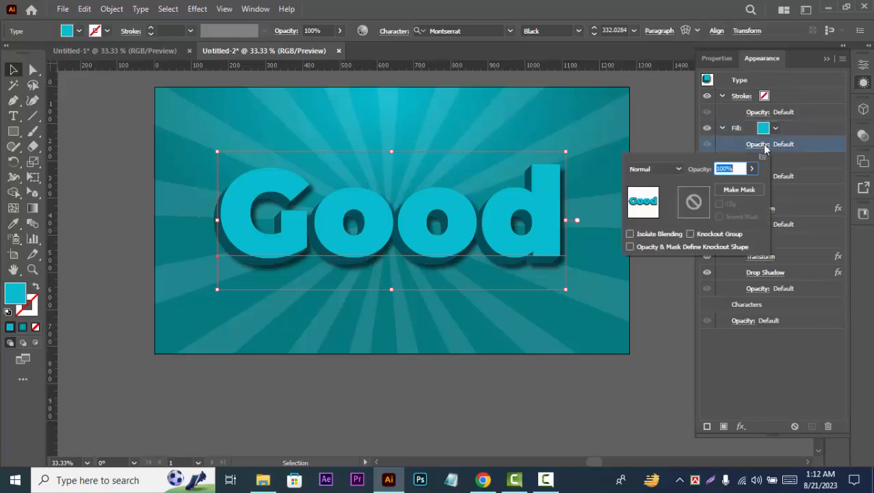
left_click(680, 169)
left_click(655, 305)
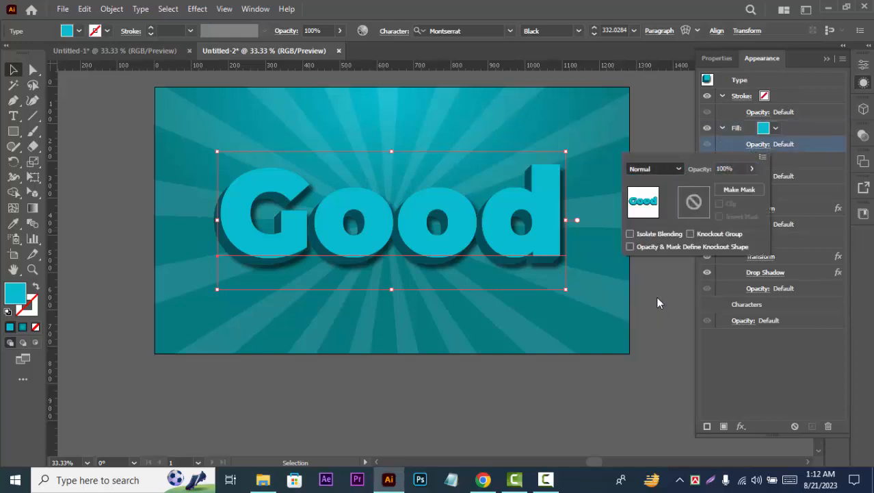
left_click(836, 145)
left_click(823, 127)
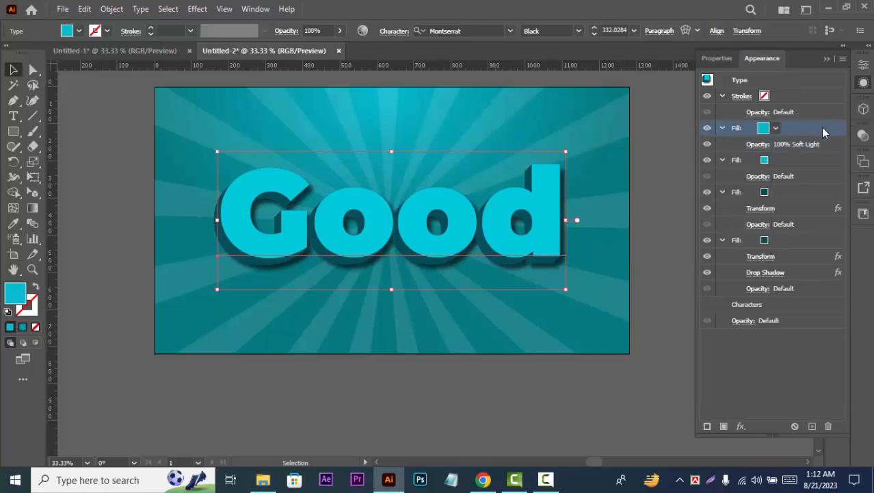
left_click(624, 397)
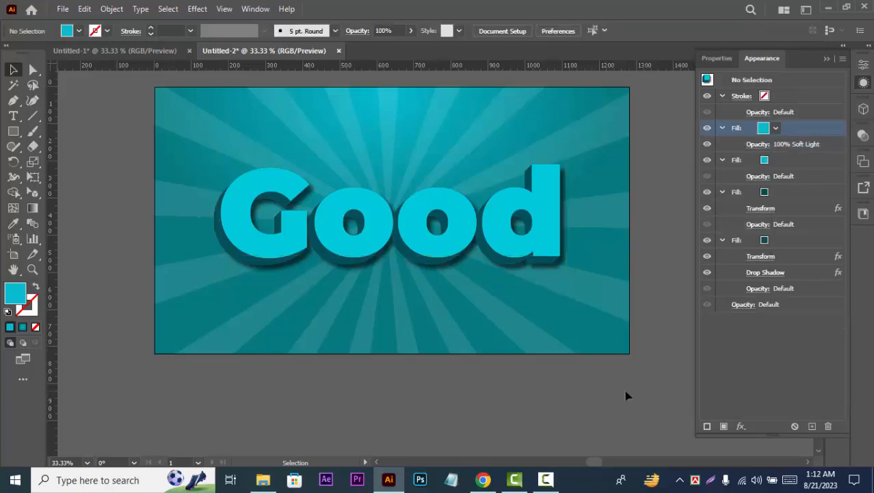
Step: Give the "Good" text a white 4 pt stroke and deselect it
left_click(800, 159)
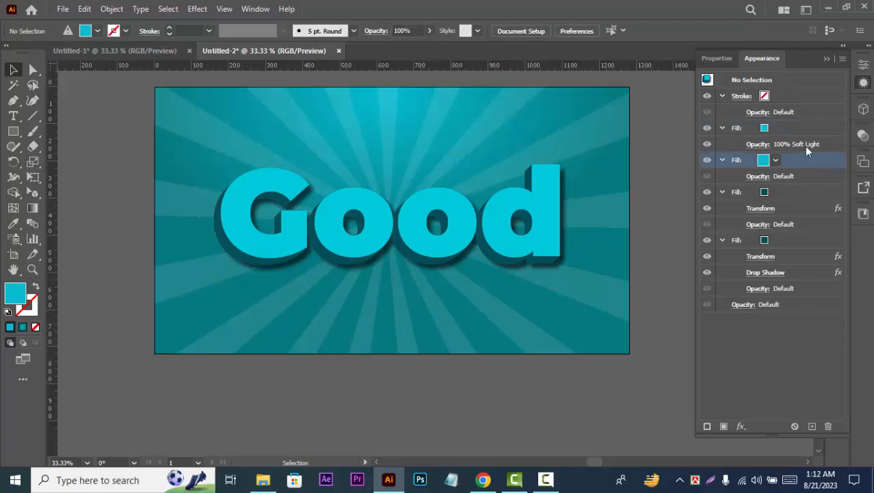
left_click(808, 97)
left_click(764, 96)
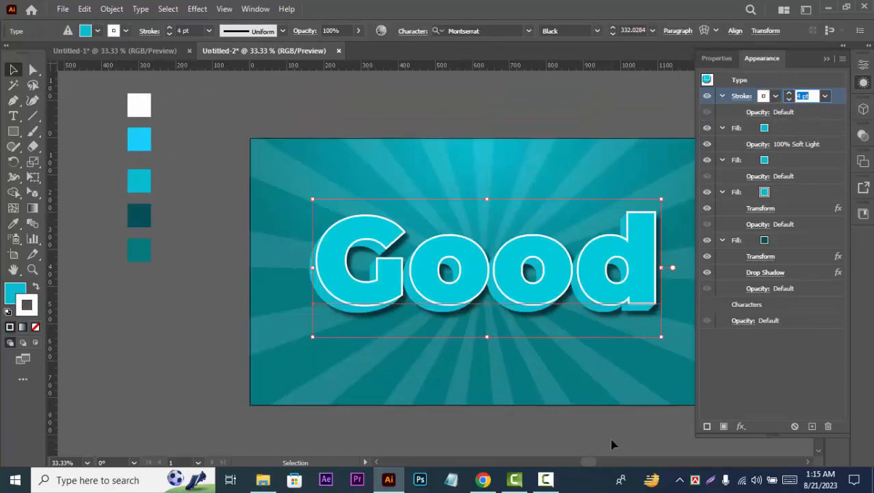
left_click(622, 435)
Step: Apply a Transform effect to the "Good" text's white stroke, moving it -15 px vertically
key("space")
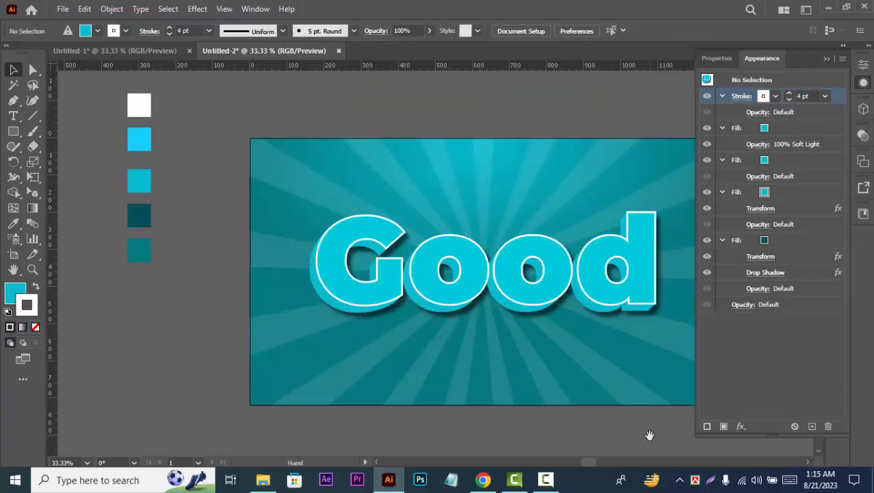
left_click_drag(650, 435, 561, 434)
left_click(500, 288)
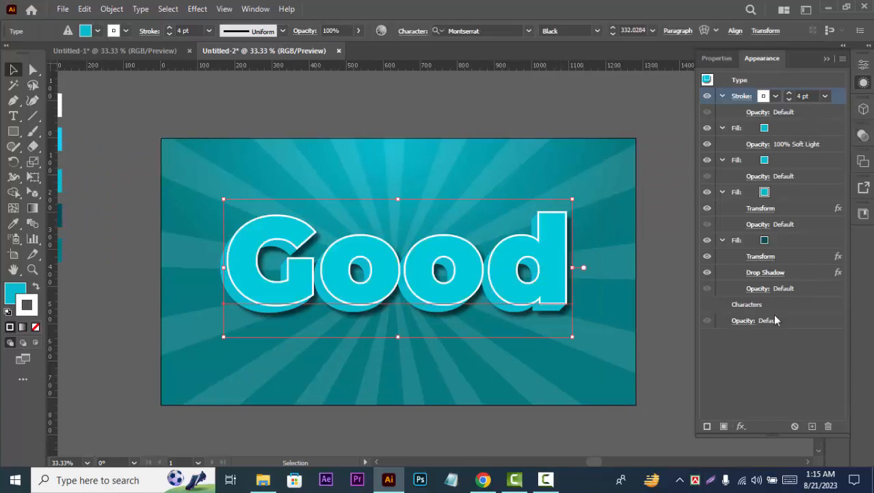
left_click(740, 427)
mouse_move(749, 167)
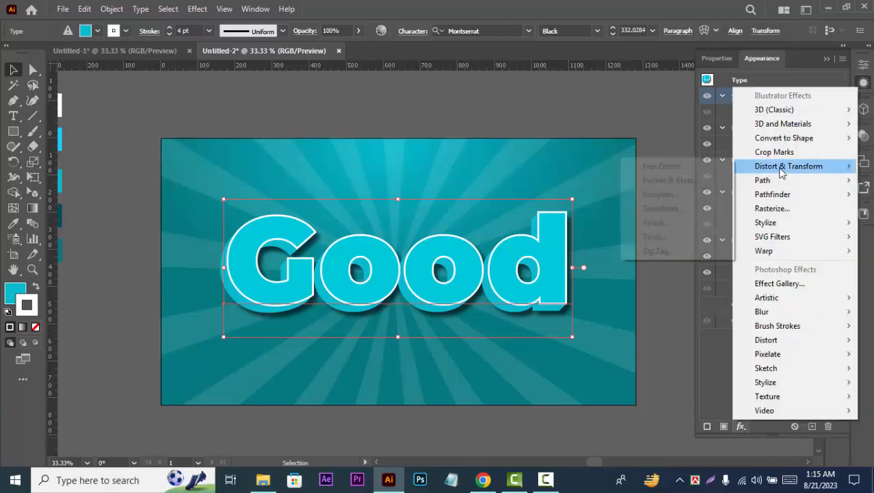
left_click(656, 209)
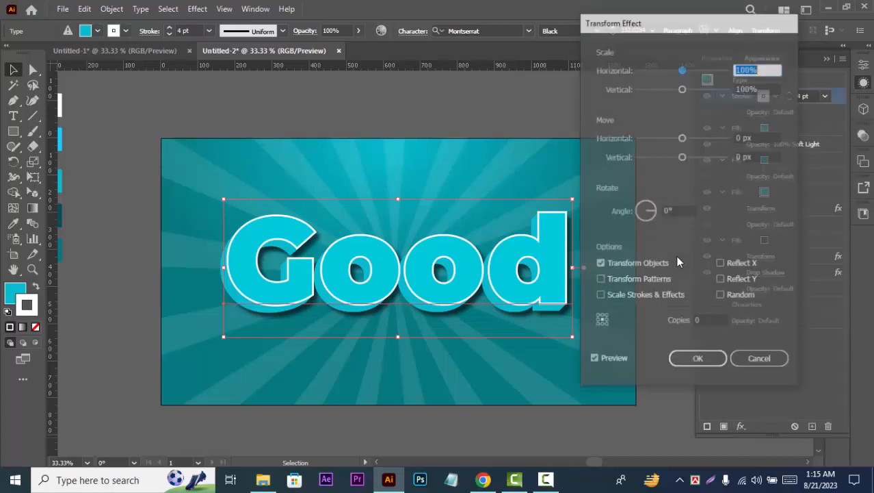
left_click(747, 156)
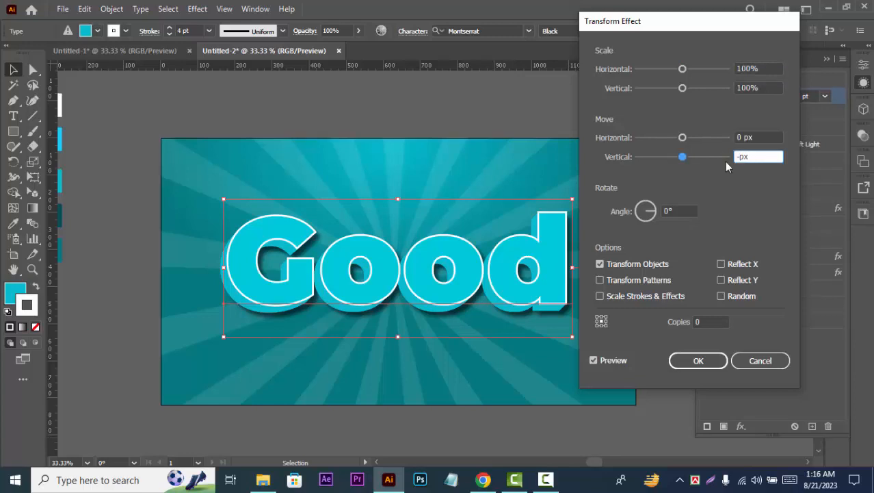
type("-15")
left_click(592, 360)
left_click(697, 360)
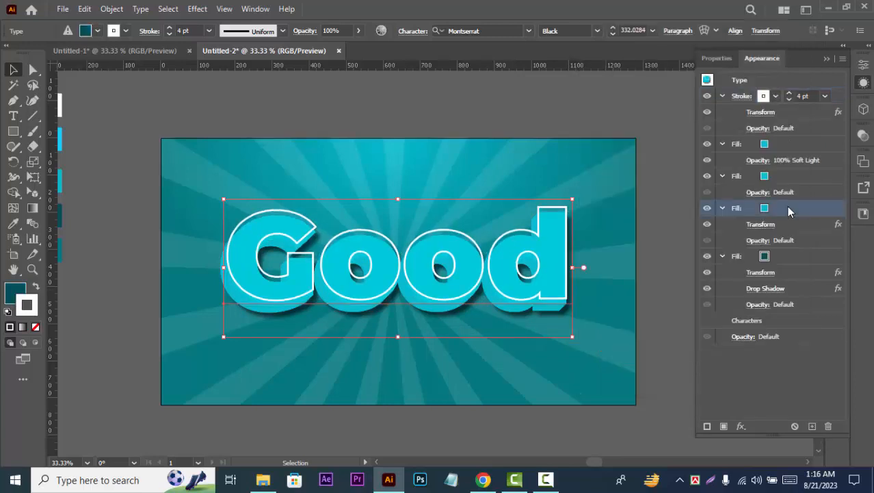
Step: Recolor the text's upper transformed fill to teal 04AEB7
left_click(787, 206)
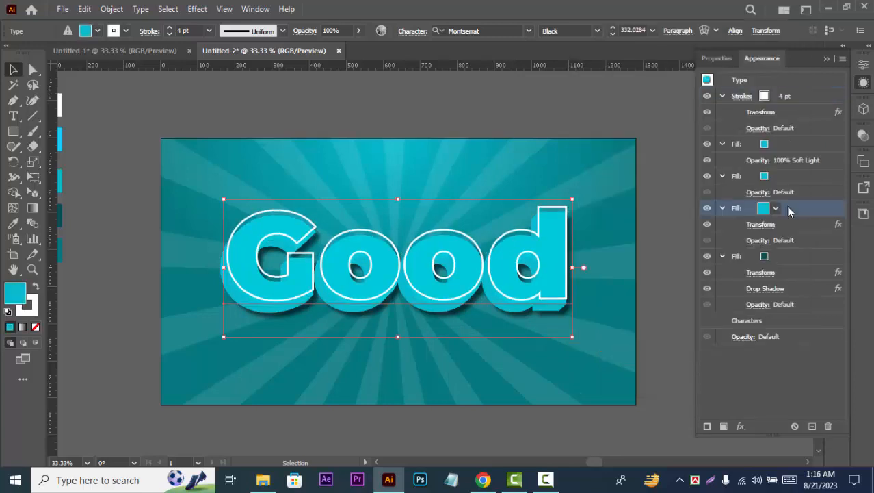
double_click(17, 302)
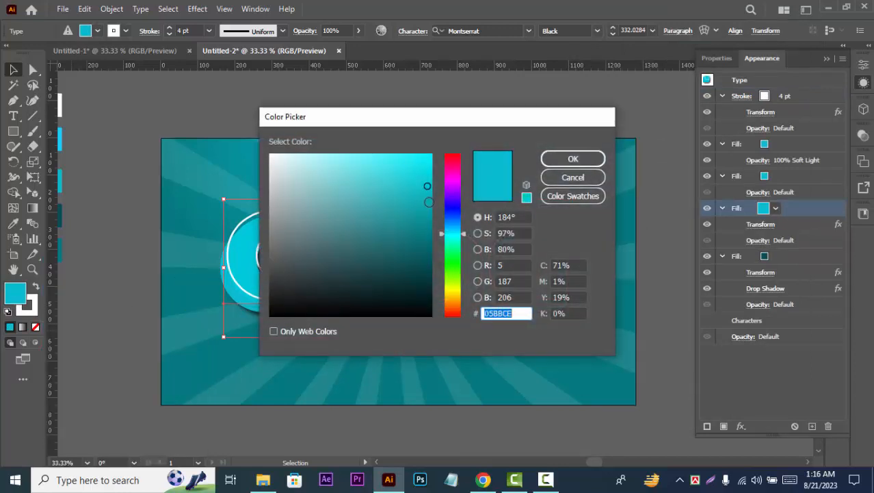
left_click(424, 195)
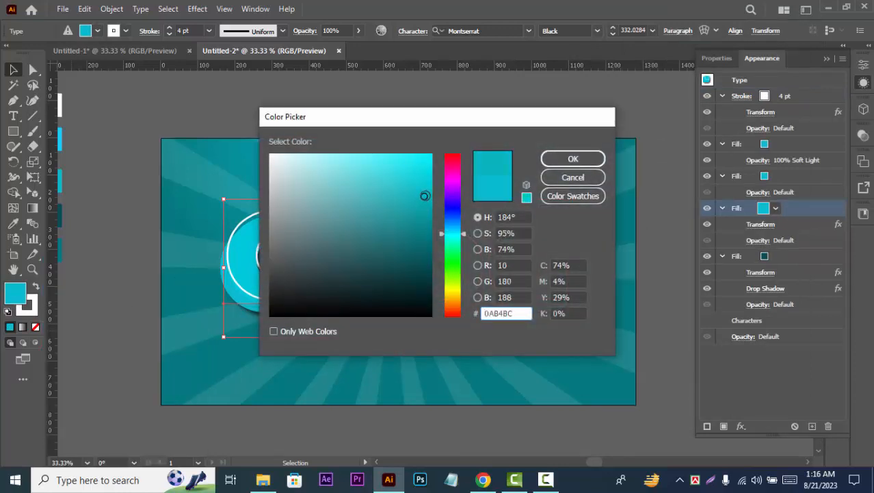
left_click(429, 199)
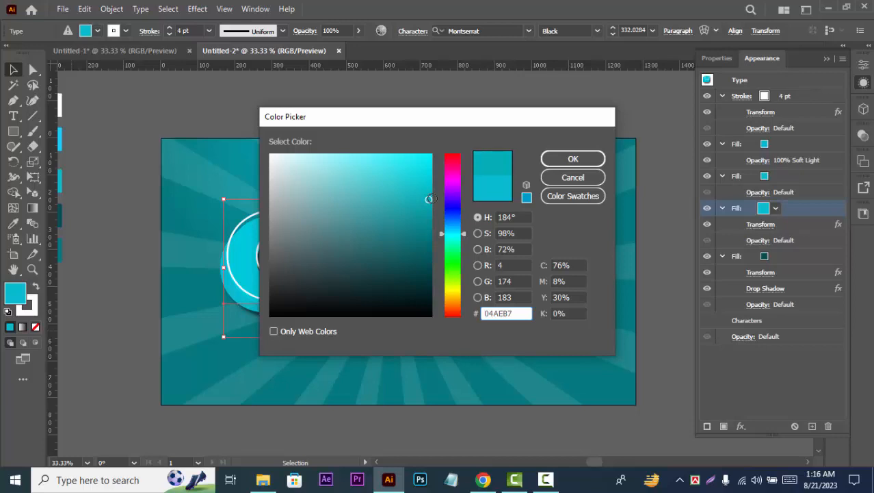
left_click(554, 156)
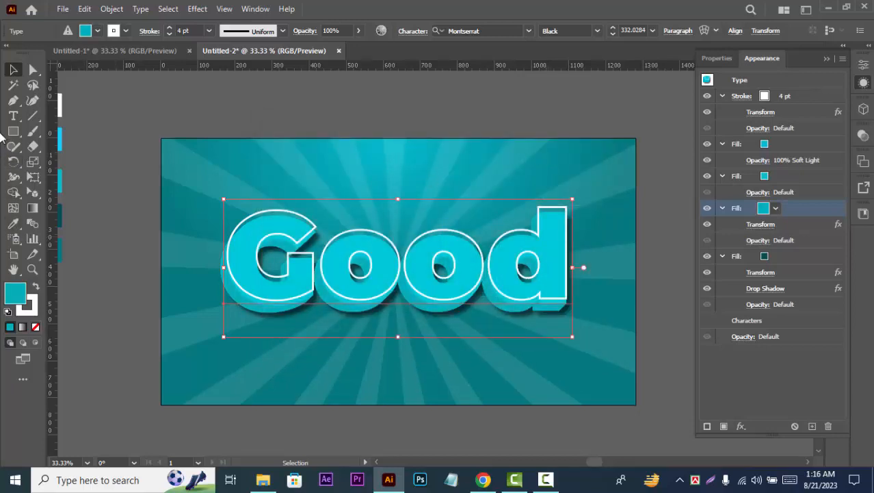
Step: Apply a horizontal Arc warp with a 19% bend to the whole "Good" text and deselect it
left_click(60, 139)
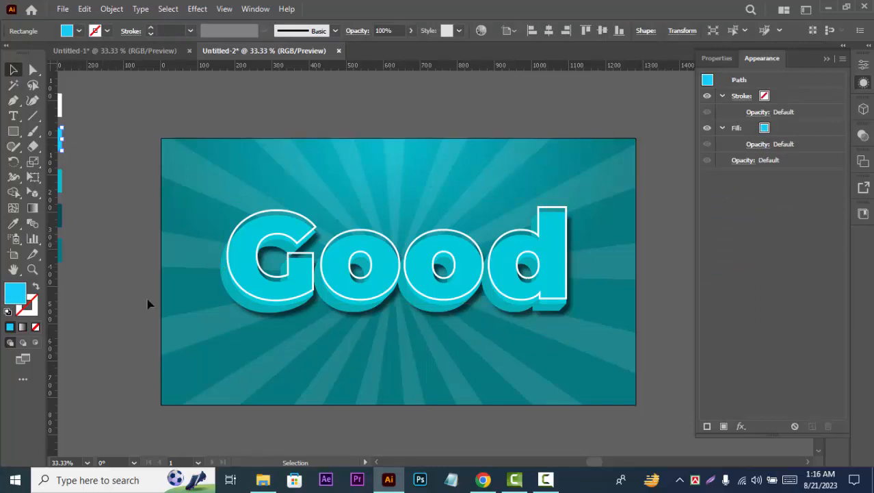
left_click(348, 300)
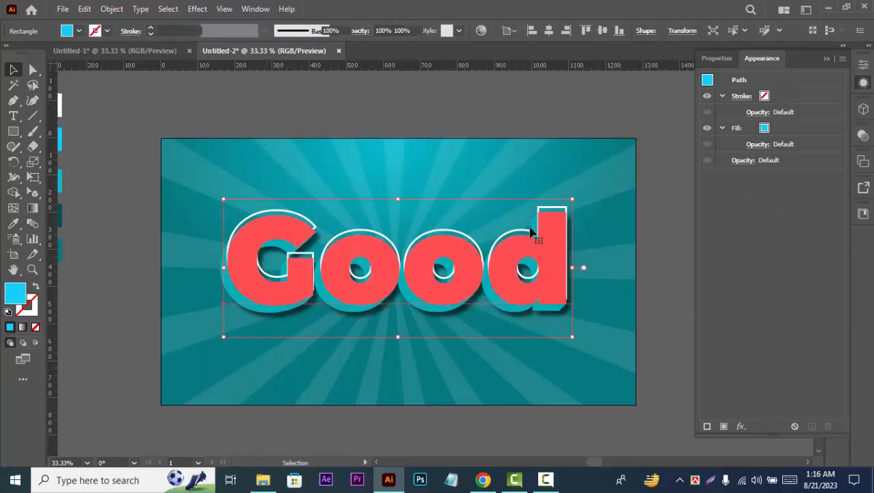
left_click(769, 80)
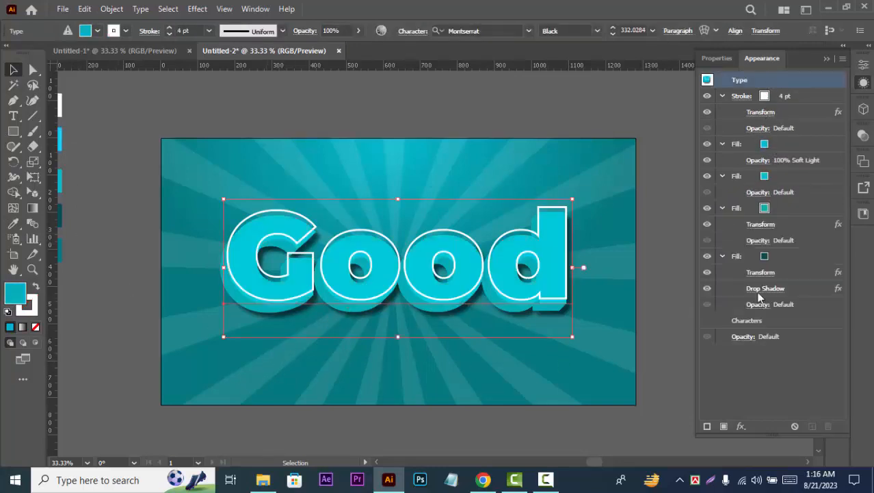
left_click(741, 425)
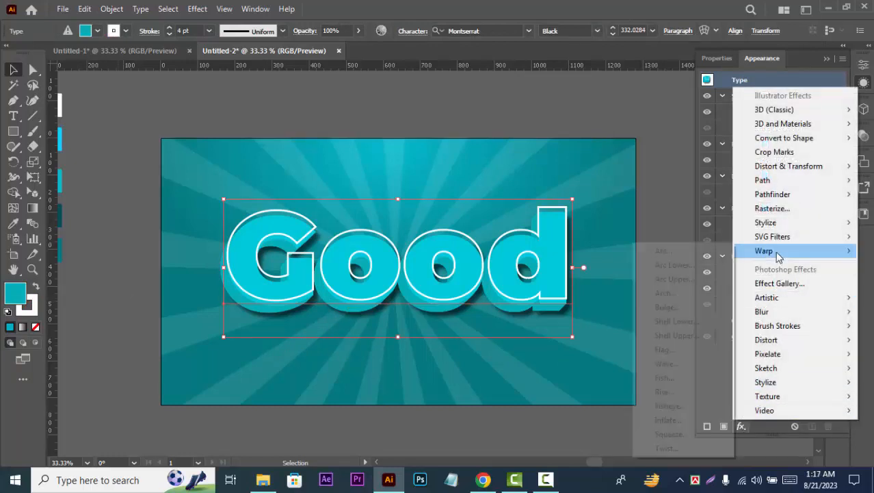
mouse_move(775, 252)
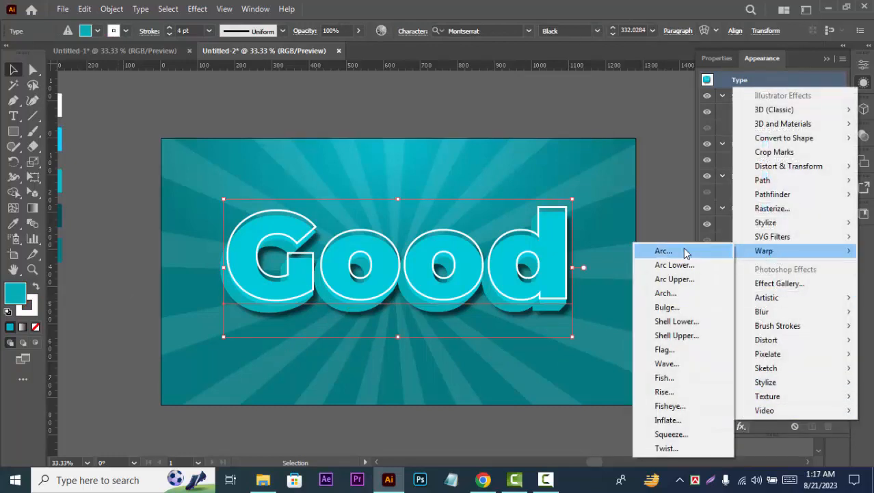
left_click(663, 251)
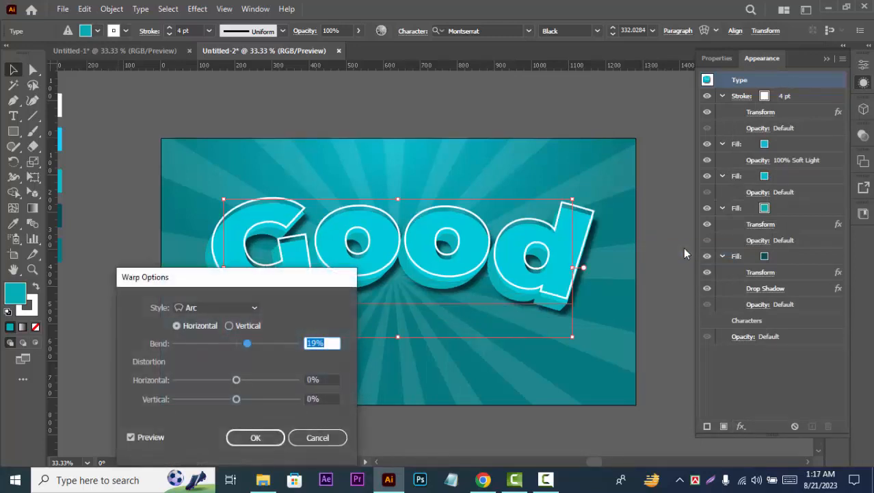
left_click(252, 437)
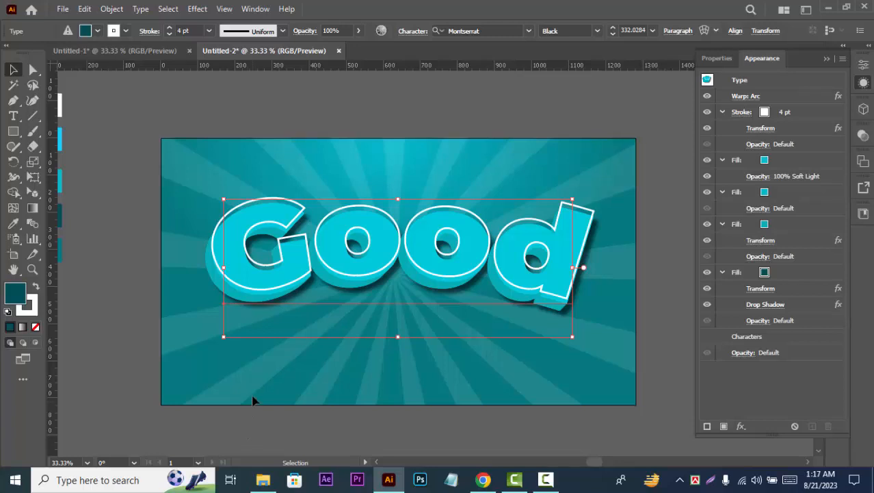
left_click(113, 176)
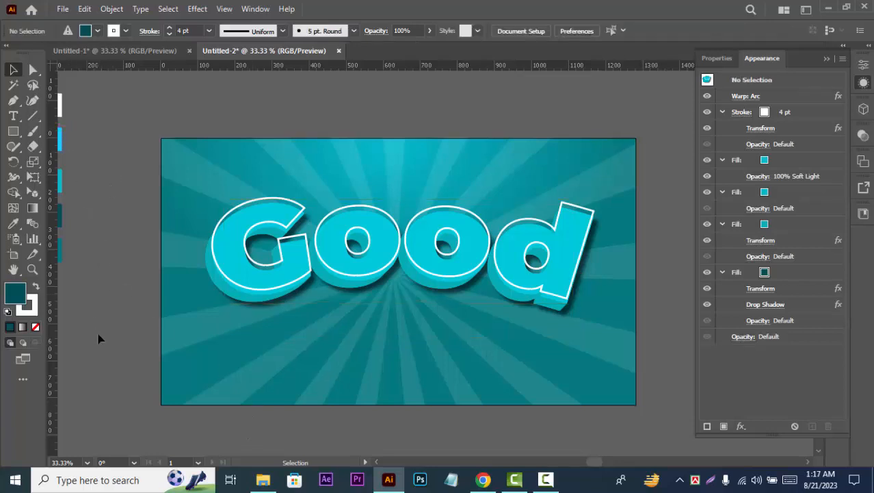
Step: Unlock the gradient rectangle in the Background layer
left_click(827, 59)
left_click(836, 225)
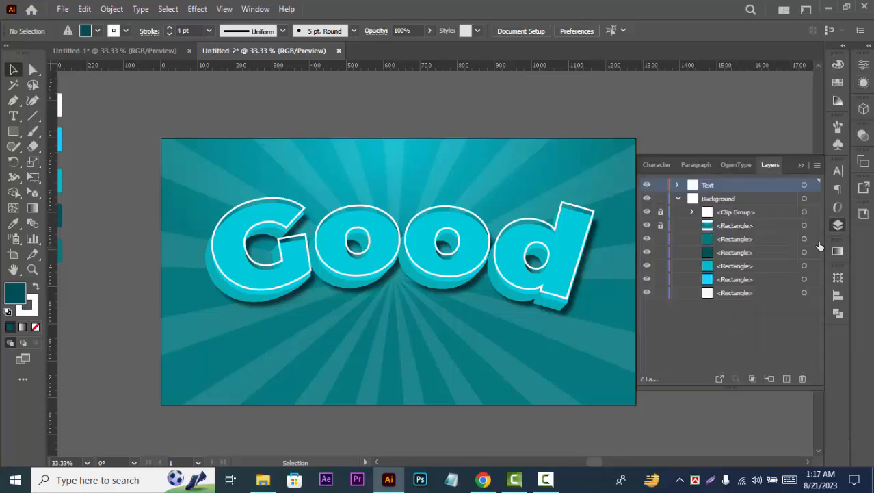
left_click(661, 225)
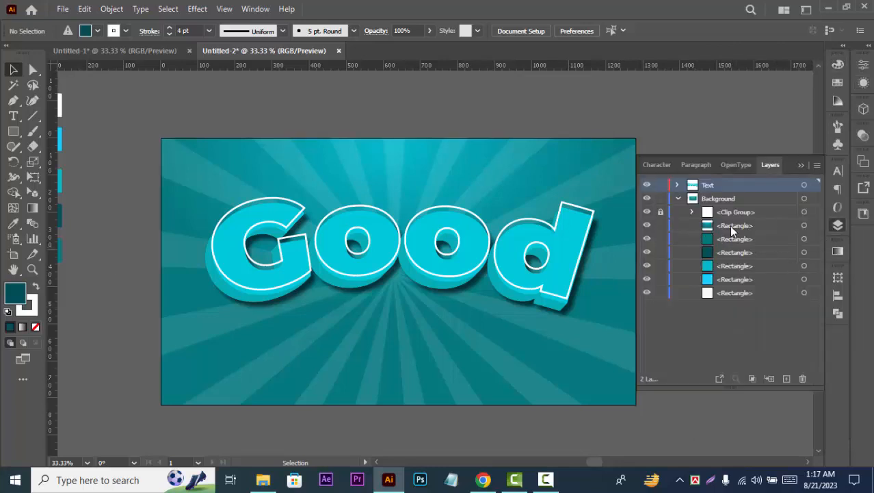
Step: Darken the outer color stop of the background rectangle's radial gradient to 053A39
left_click(804, 226)
left_click(837, 251)
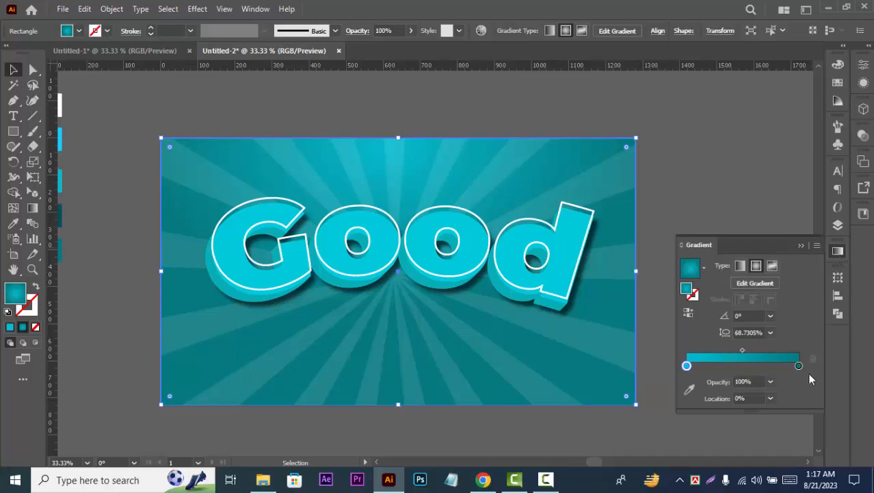
double_click(798, 366)
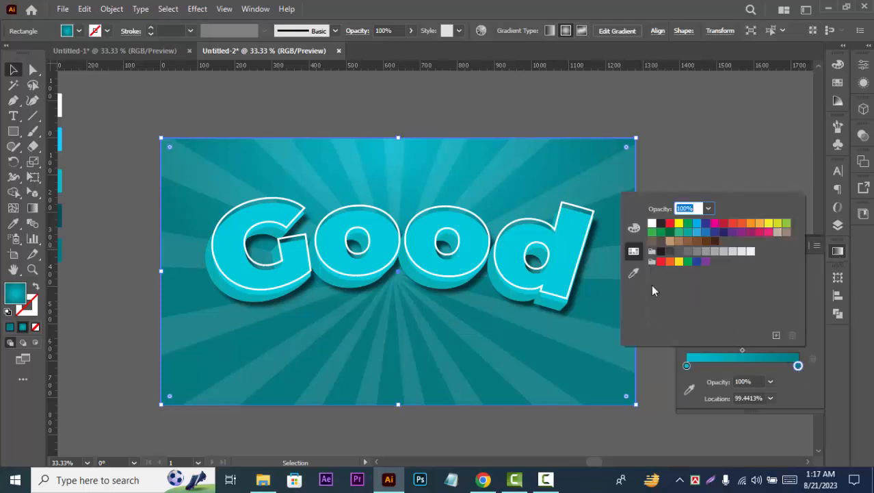
left_click(637, 273)
double_click(17, 293)
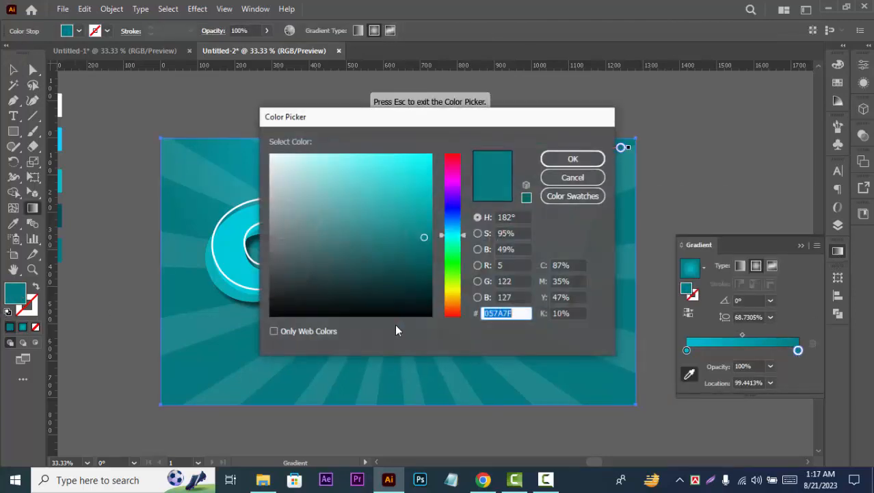
left_click(419, 257)
left_click(574, 158)
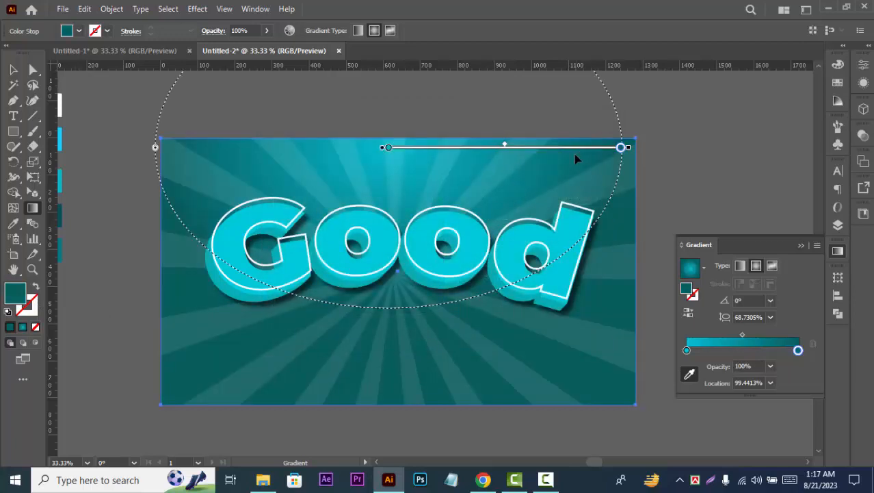
double_click(17, 293)
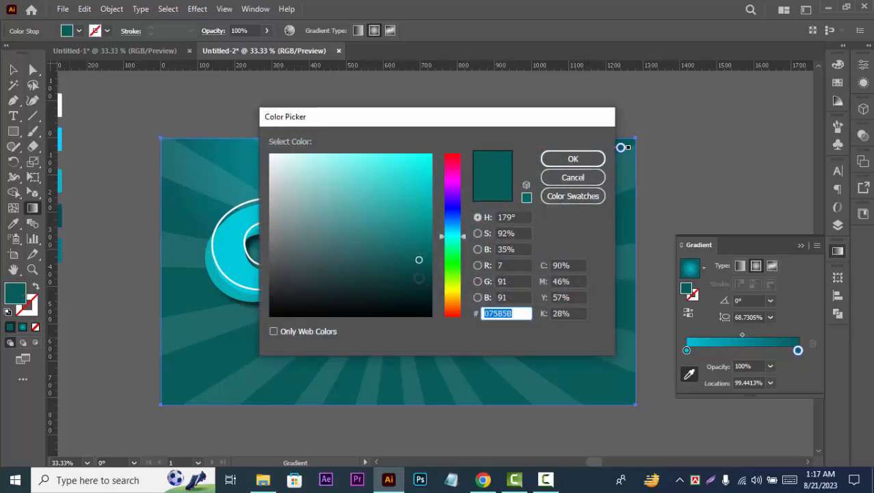
left_click(417, 279)
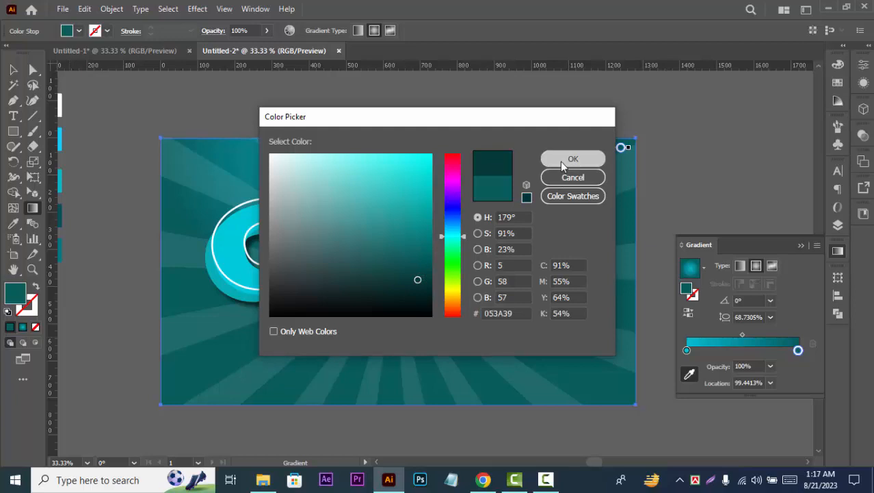
left_click(562, 160)
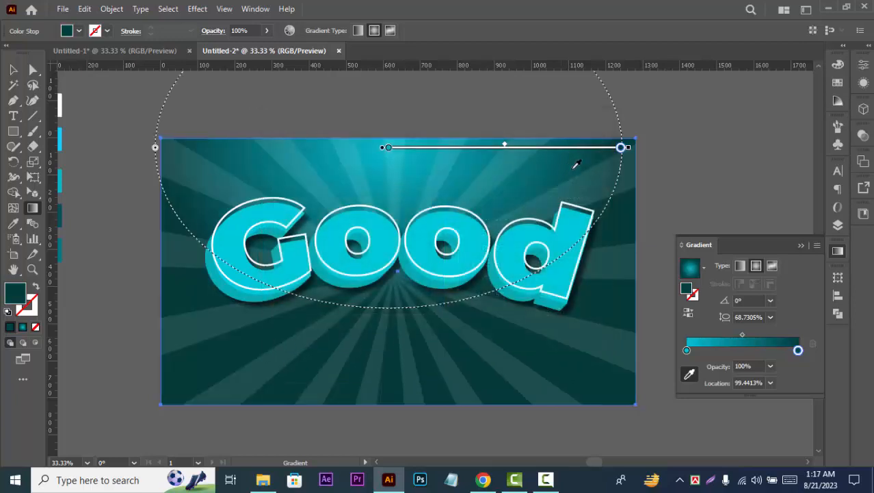
Step: Enlarge the background's radial gradient slightly beyond the artboard's side, move its center down toward the text, and deselect
left_click_drag(630, 150, 656, 163)
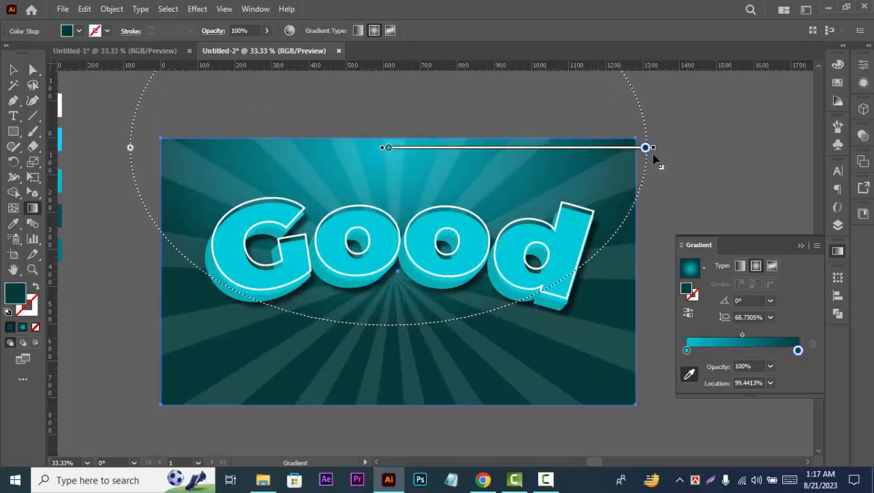
left_click_drag(576, 146, 585, 194)
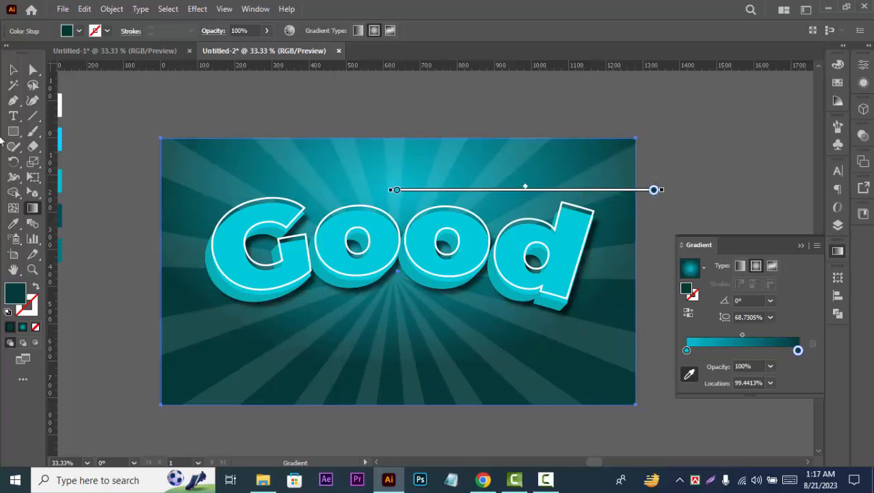
left_click(13, 71)
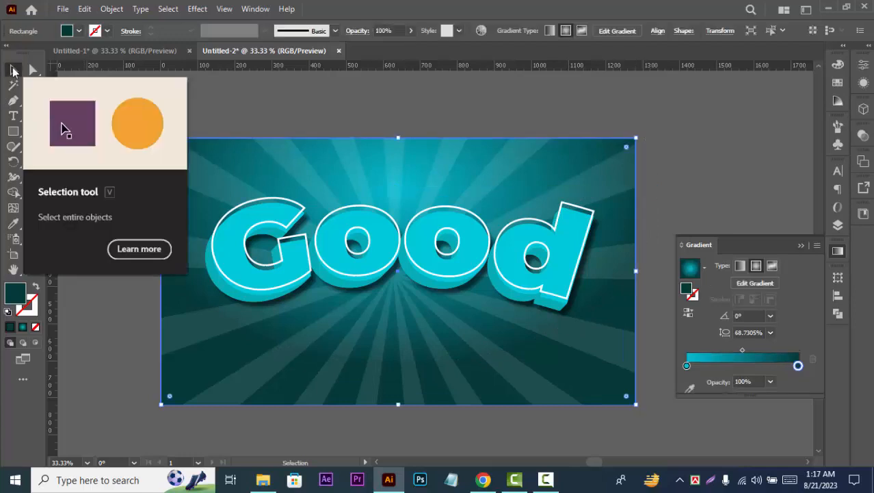
left_click(95, 337)
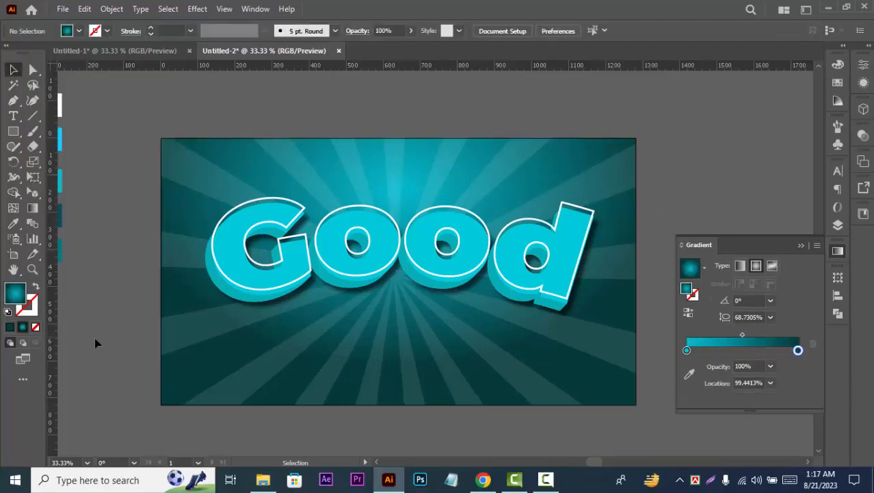
Step: Recolor the "Good" text's upper transformed fill to teal 07A0A0 and deselect the text
left_click(443, 282)
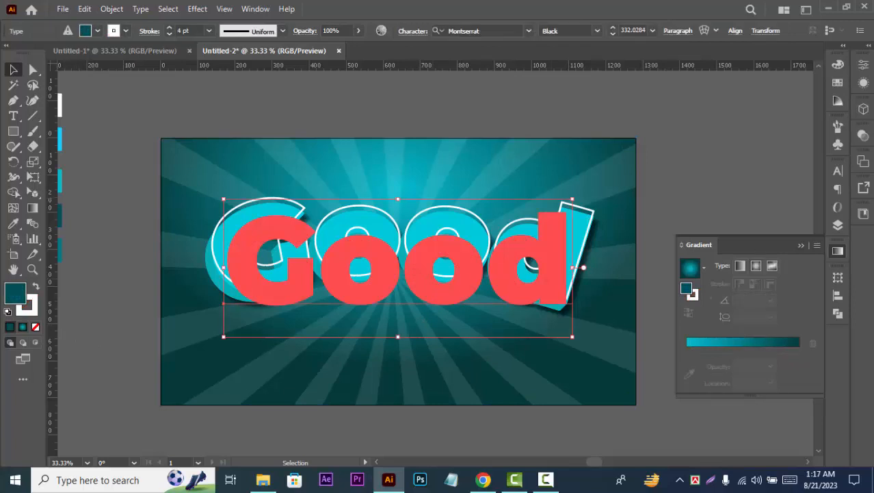
left_click(863, 82)
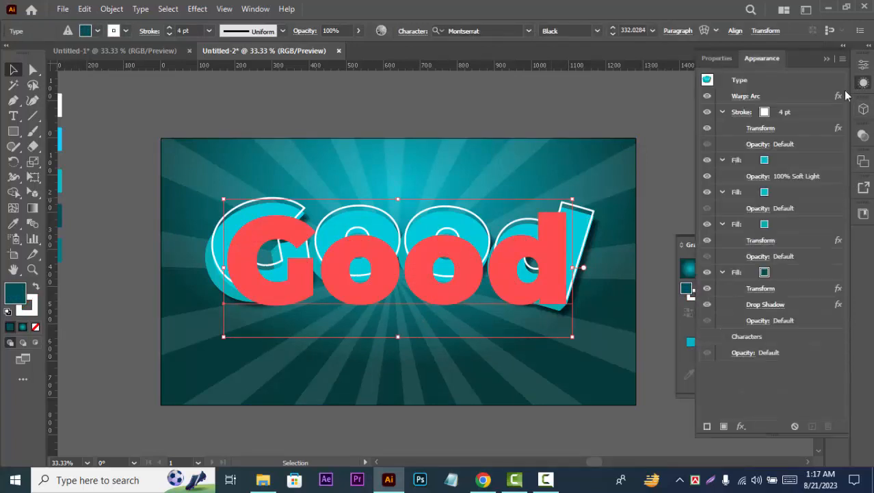
left_click(789, 221)
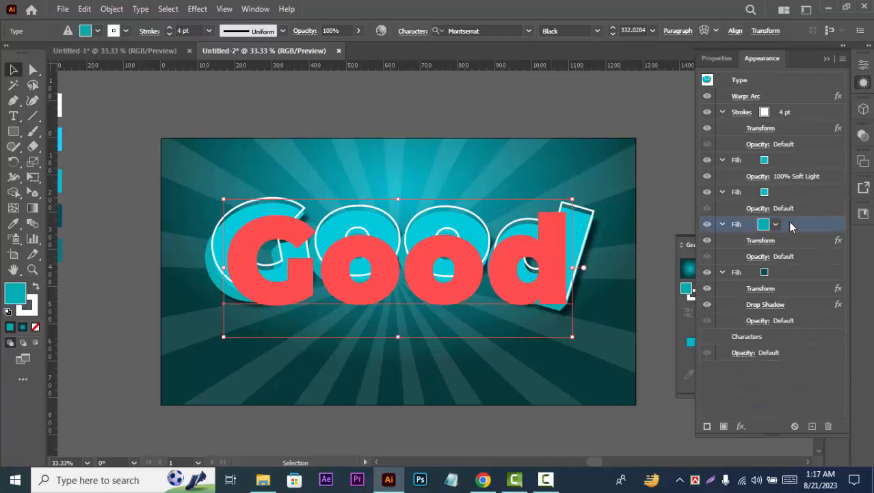
double_click(13, 294)
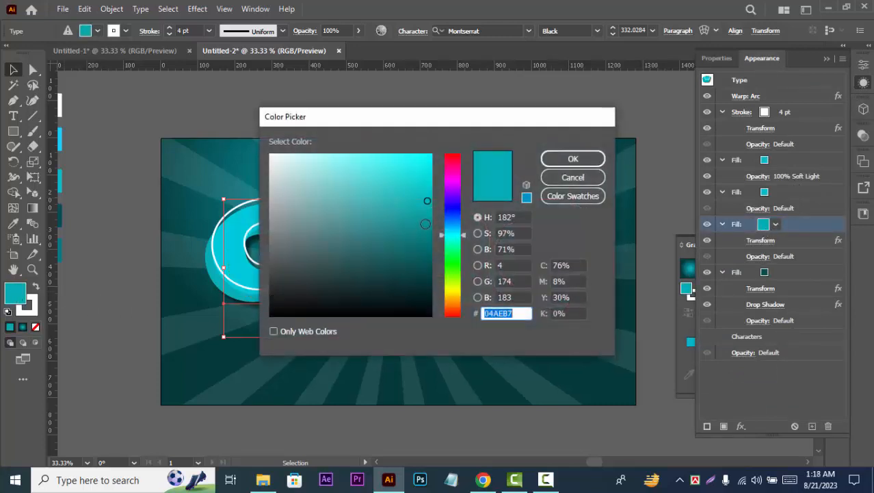
type("07A0A0")
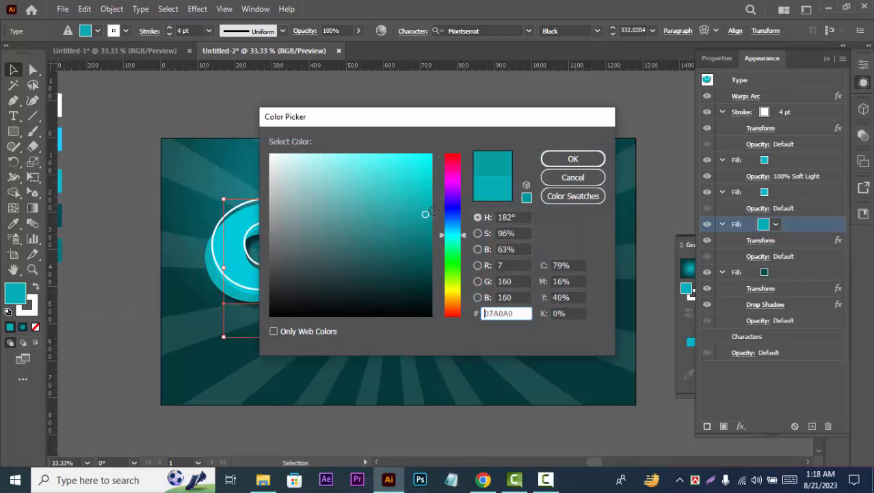
left_click(553, 160)
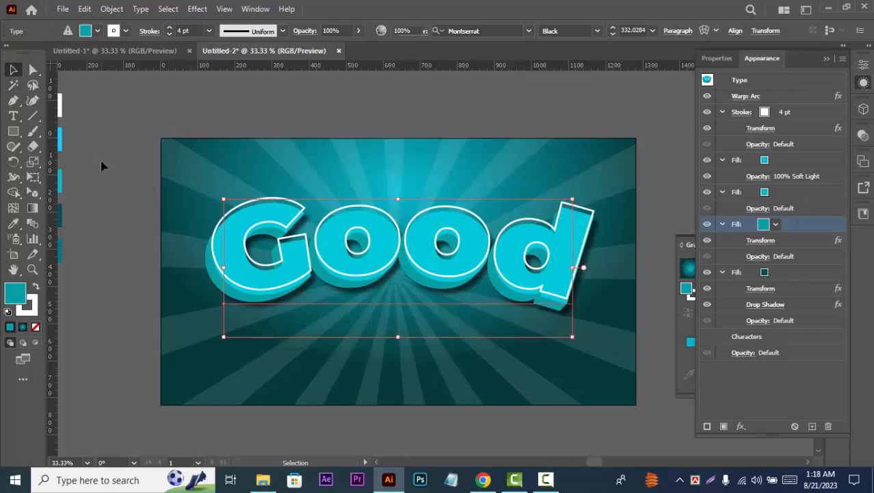
left_click(97, 203)
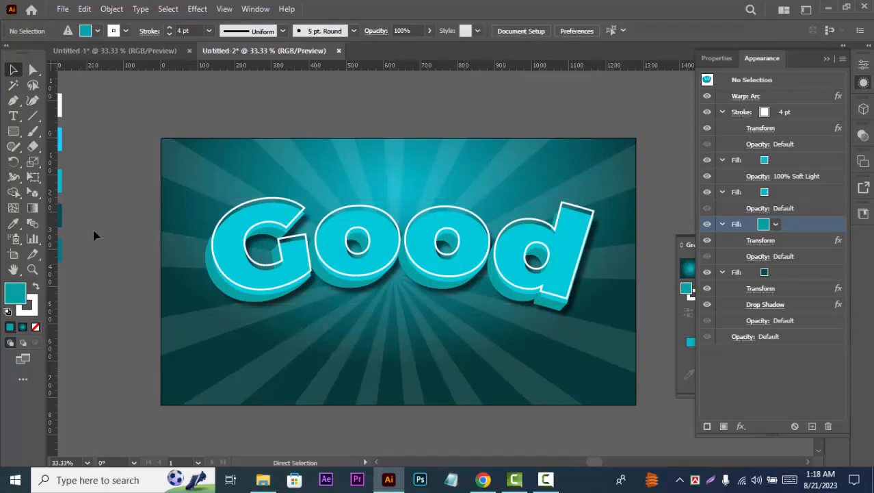
Step: Delete all five color sample squares beside the artboard
key("ctrl+minus")
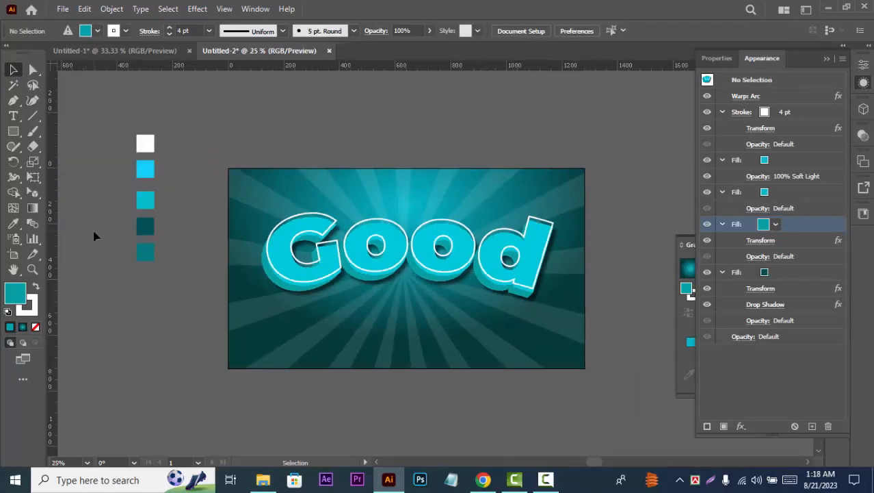
key("ctrl+a")
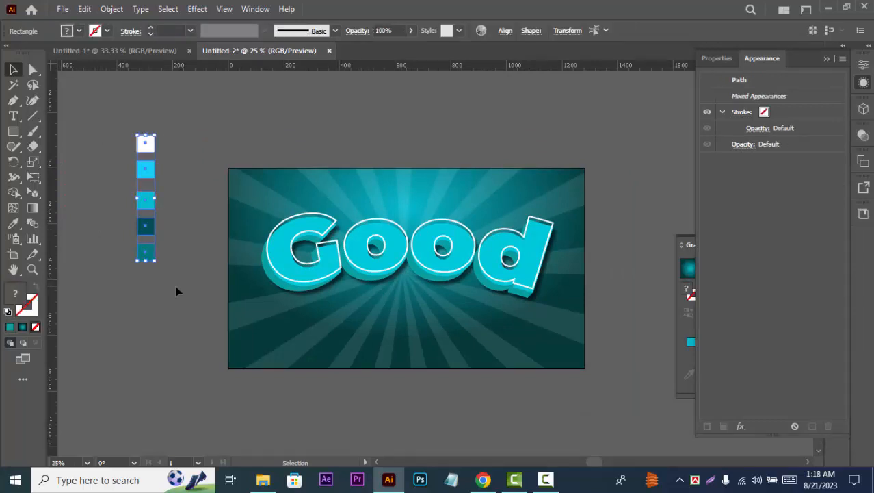
key("Delete")
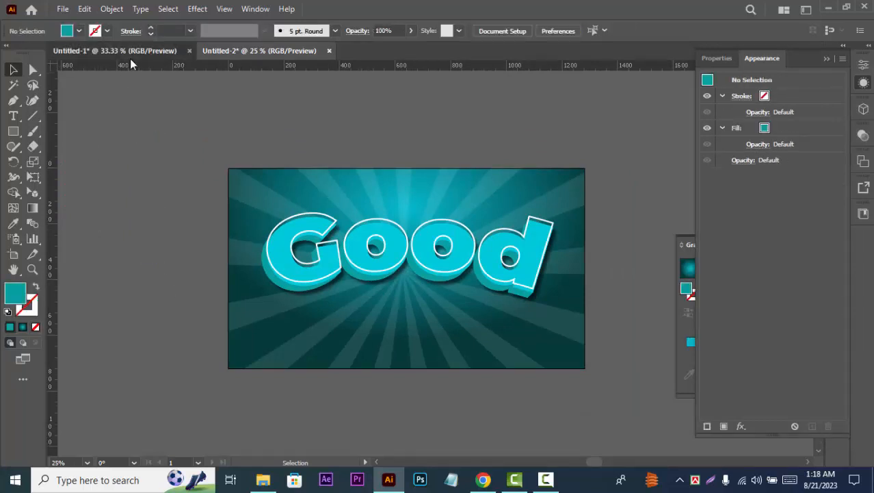
Step: Compare with the Untitled-1 artwork, widen the background's radial gradient further and shift it slightly down, and collapse the open settings
left_click(129, 57)
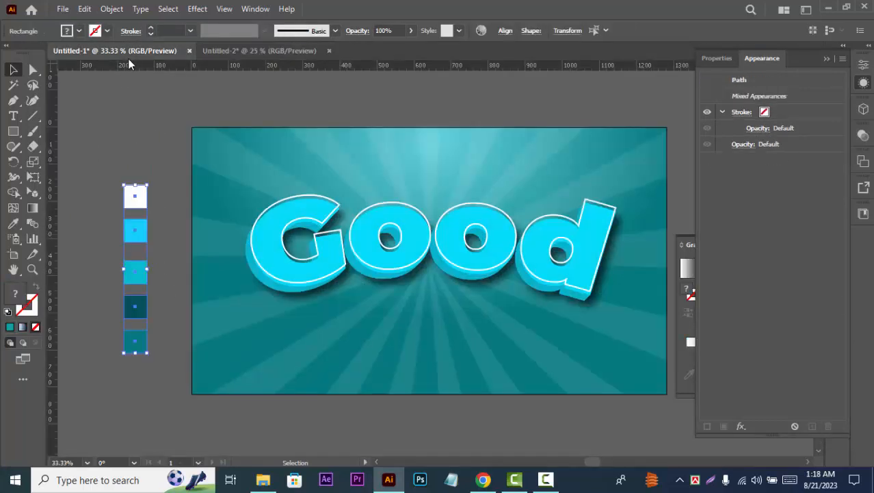
left_click(262, 50)
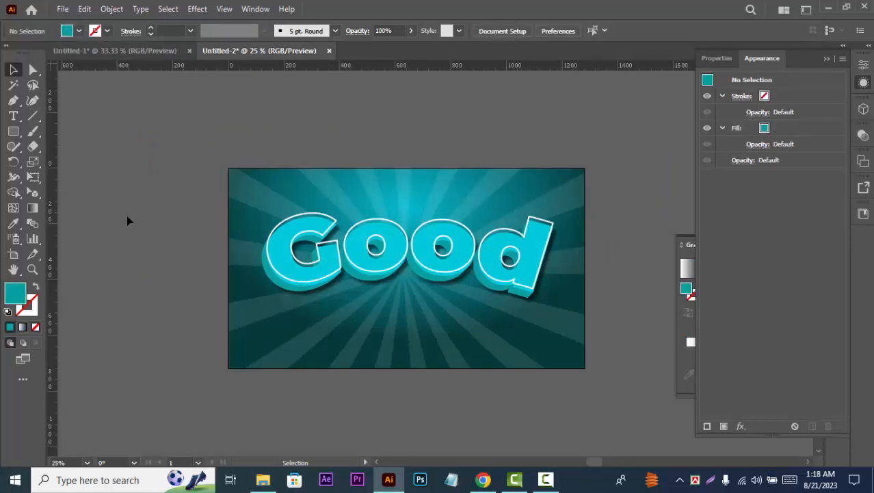
left_click(461, 341)
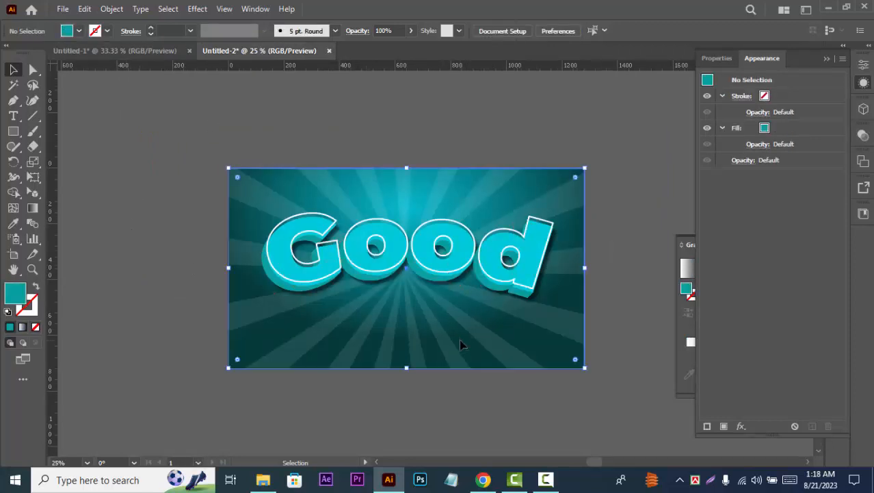
left_click(32, 207)
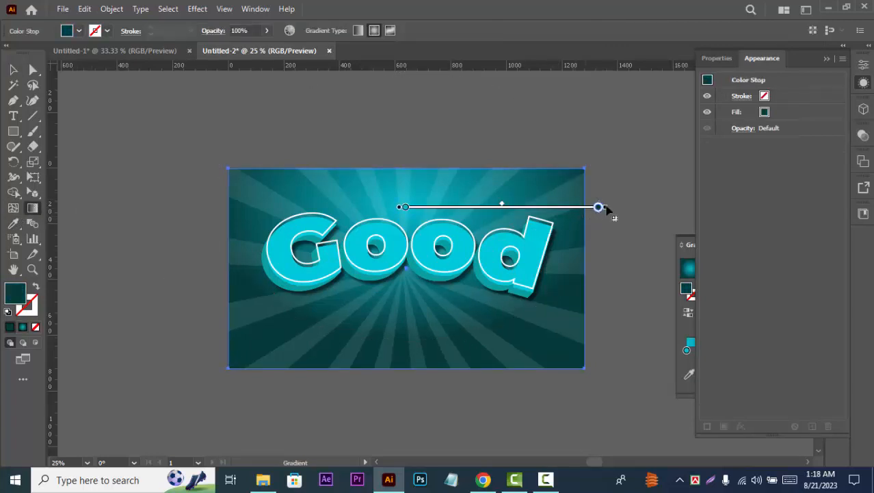
left_click_drag(607, 209, 643, 216)
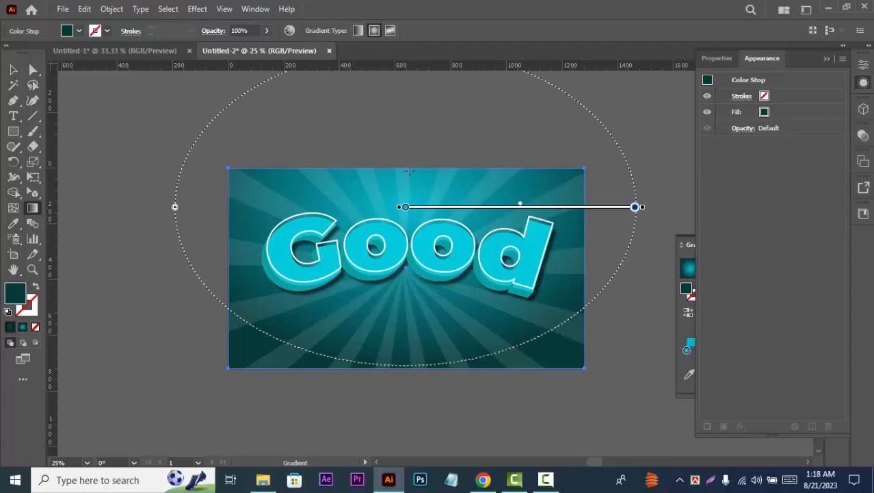
left_click_drag(543, 214, 544, 224)
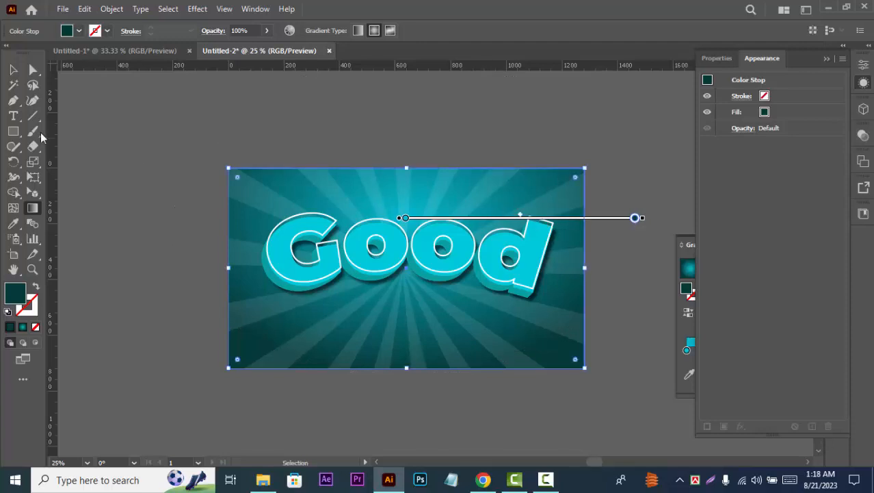
left_click(13, 69)
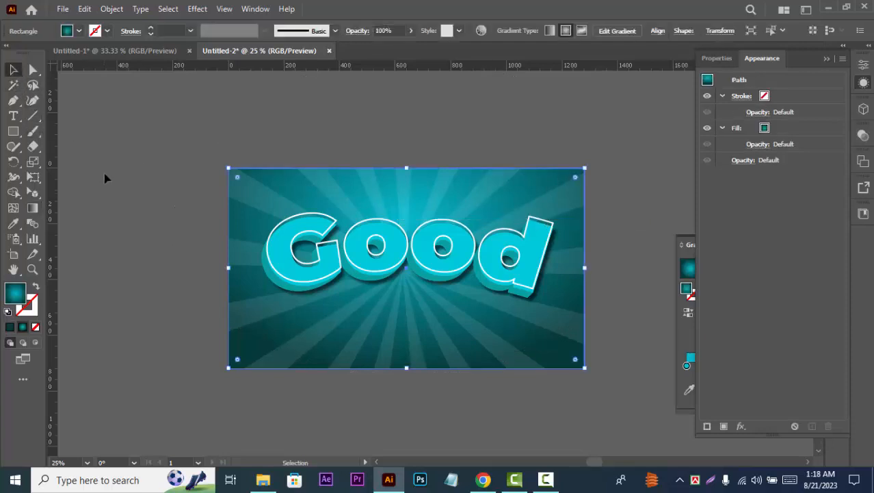
left_click(105, 176)
left_click(827, 60)
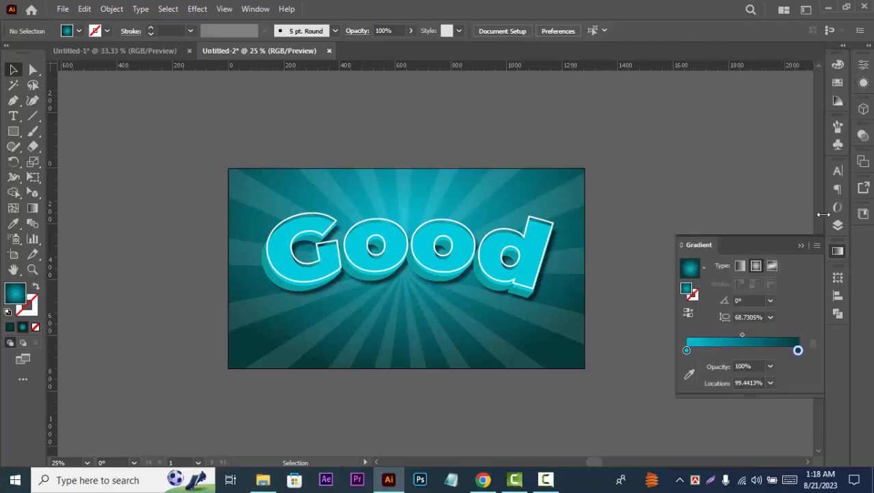
left_click(814, 239)
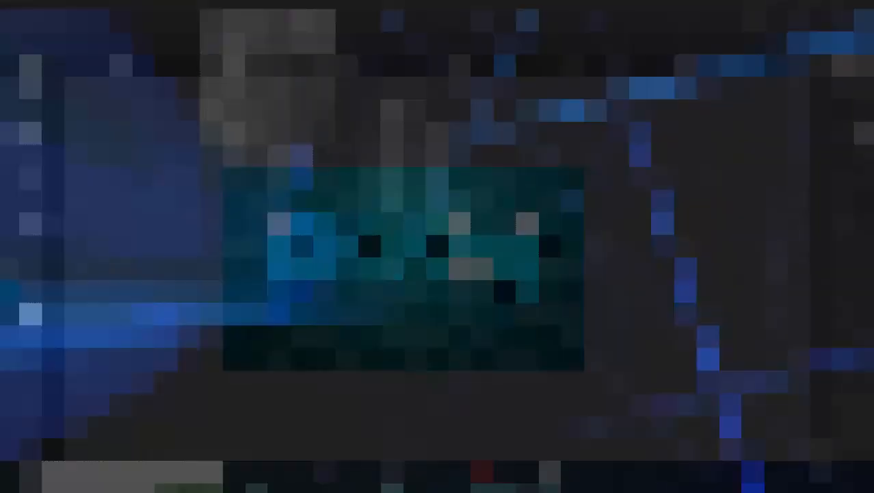